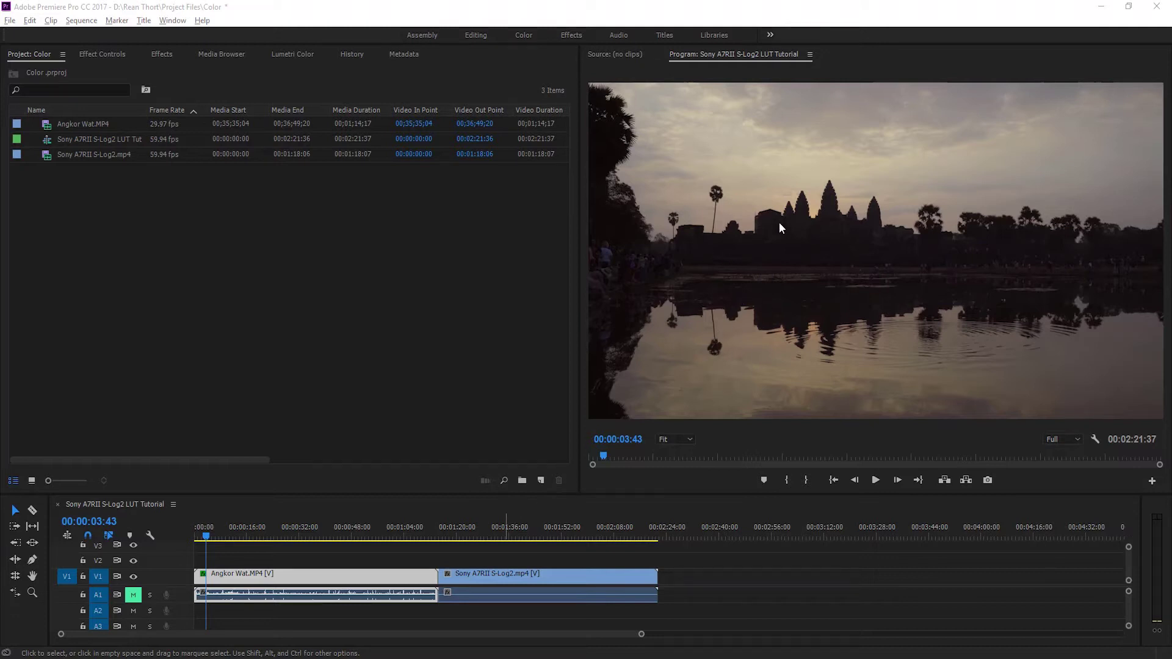
Play through part of the Sony A7RII S-Log2 clip and park the playhead at 00:01:23:14
{"action": "left_click", "coordinate": [459, 529]}
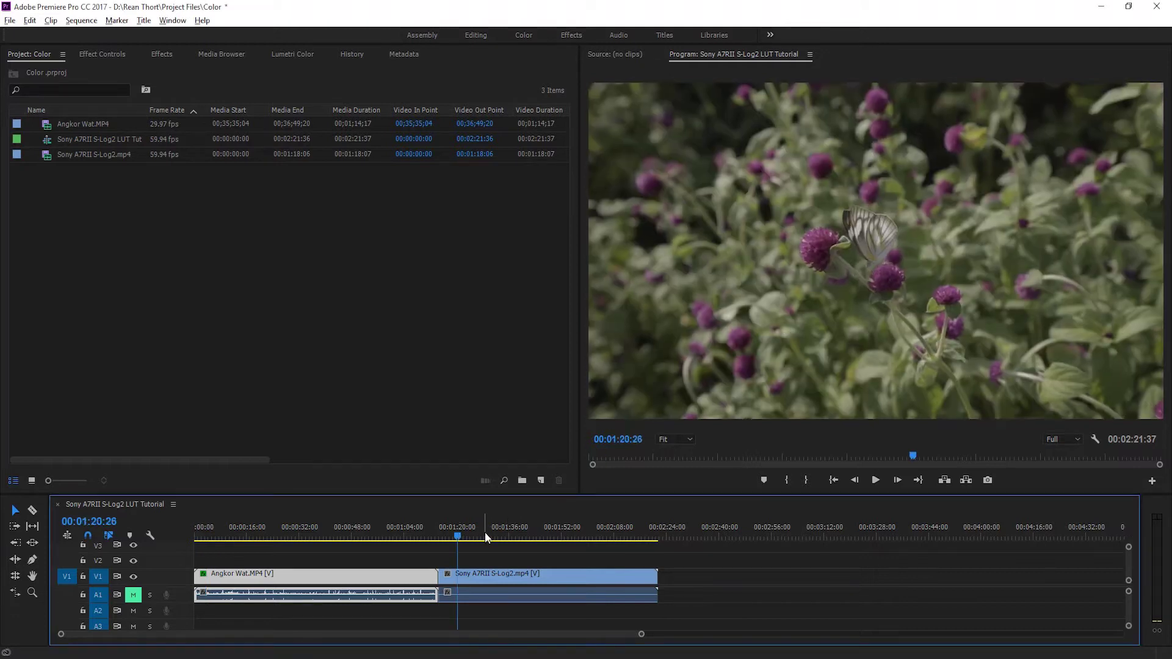
{"action": "key", "text": "space"}
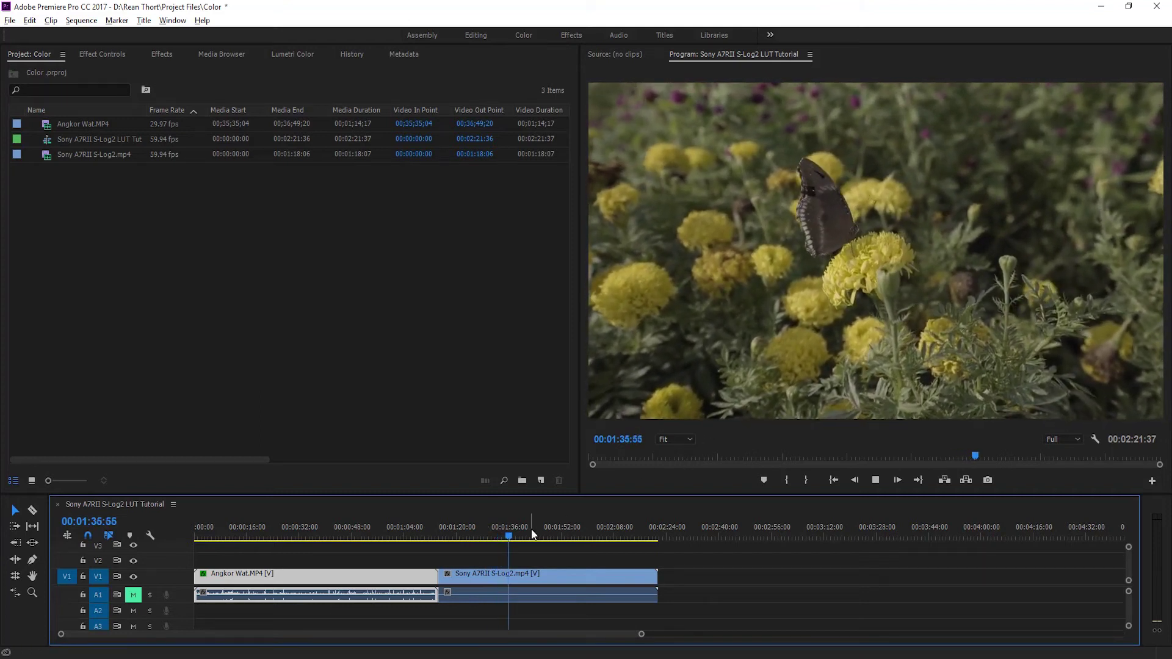
{"action": "left_click", "coordinate": [468, 535]}
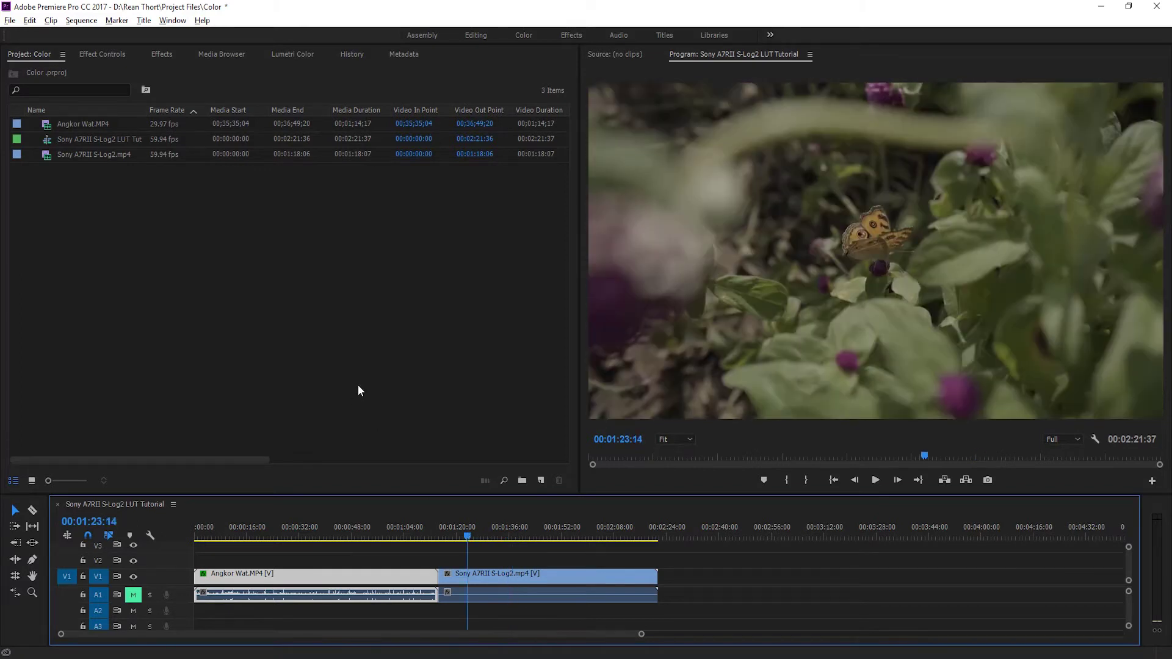
Create a new adjustment layer in the project at 1920 x 1080, 59.94 fps, with square pixels
{"action": "right_click", "coordinate": [273, 268]}
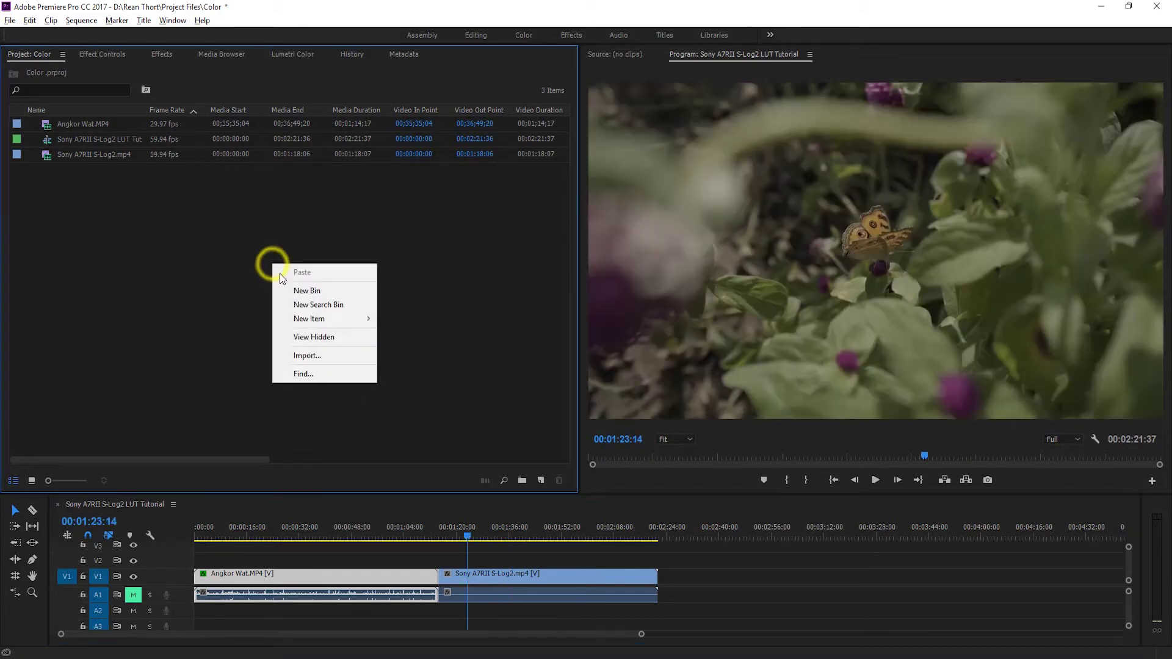
{"action": "mouse_move", "coordinate": [348, 322]}
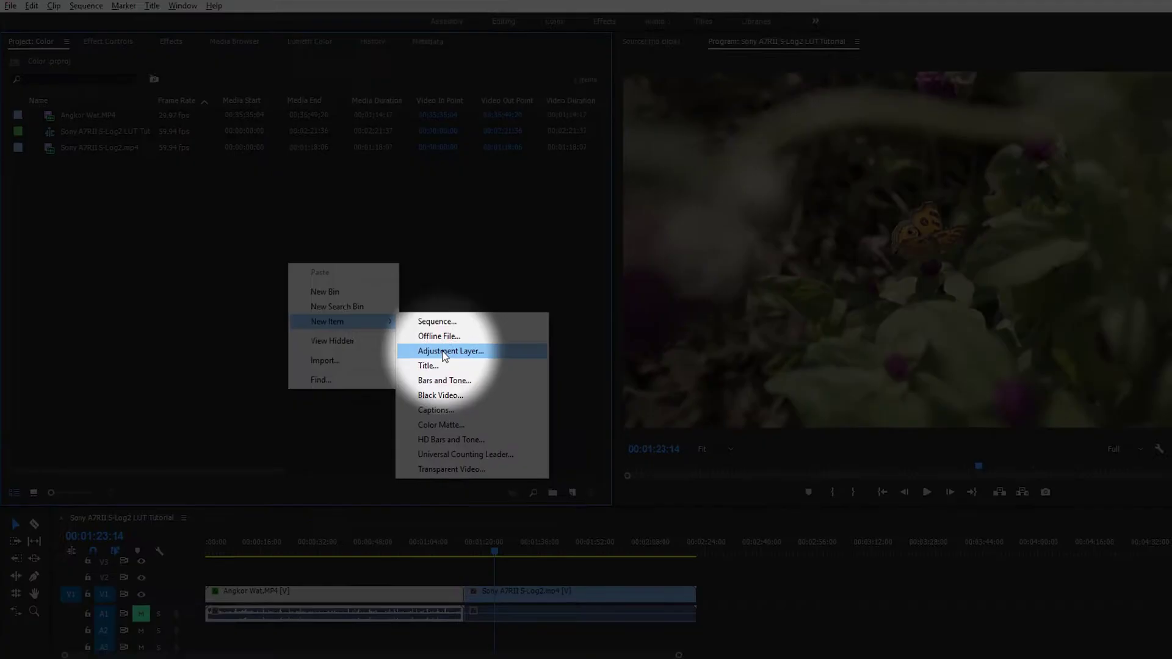
{"action": "left_click", "coordinate": [373, 220]}
{"action": "right_click", "coordinate": [372, 220]}
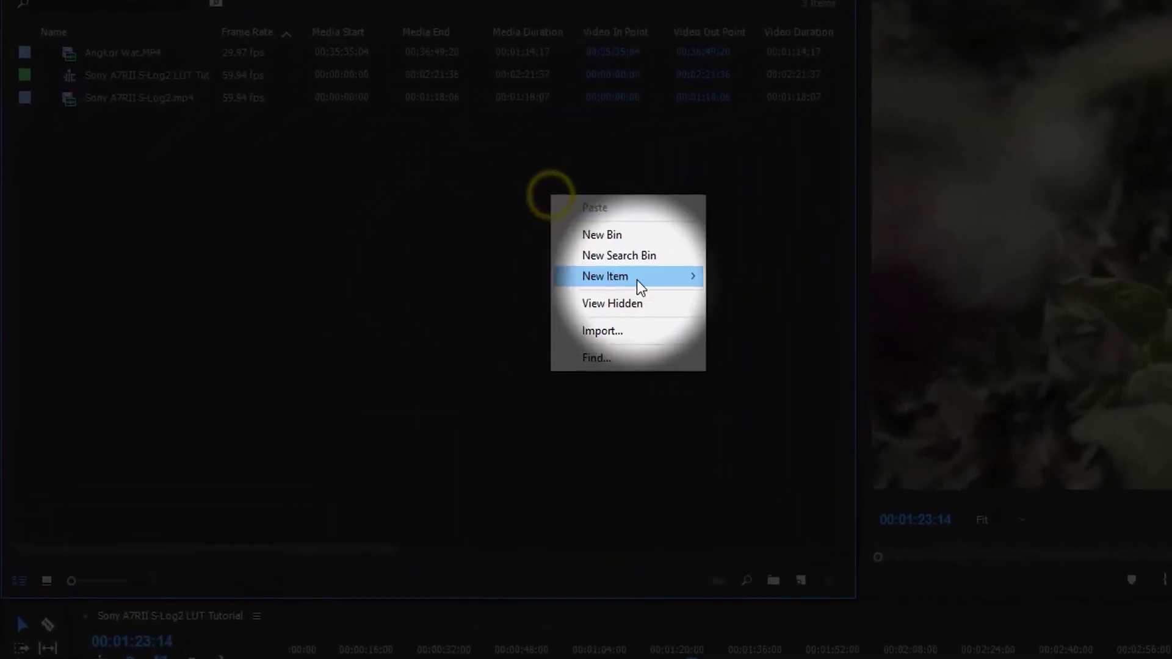
{"action": "mouse_move", "coordinate": [434, 278]}
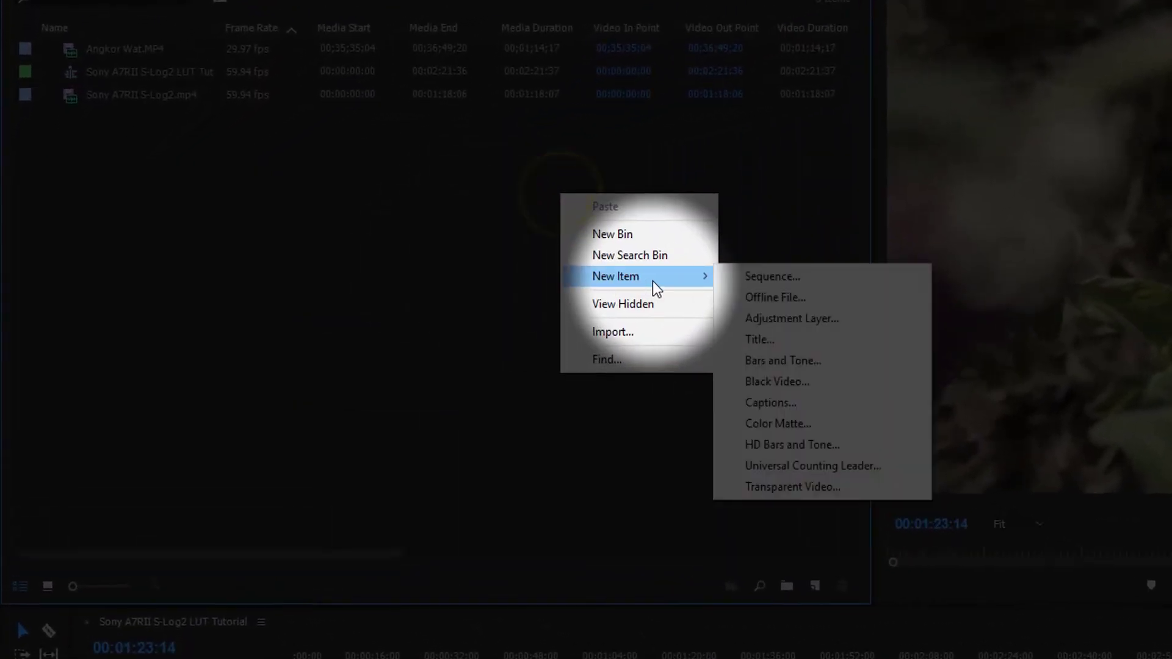
{"action": "left_click", "coordinate": [803, 320]}
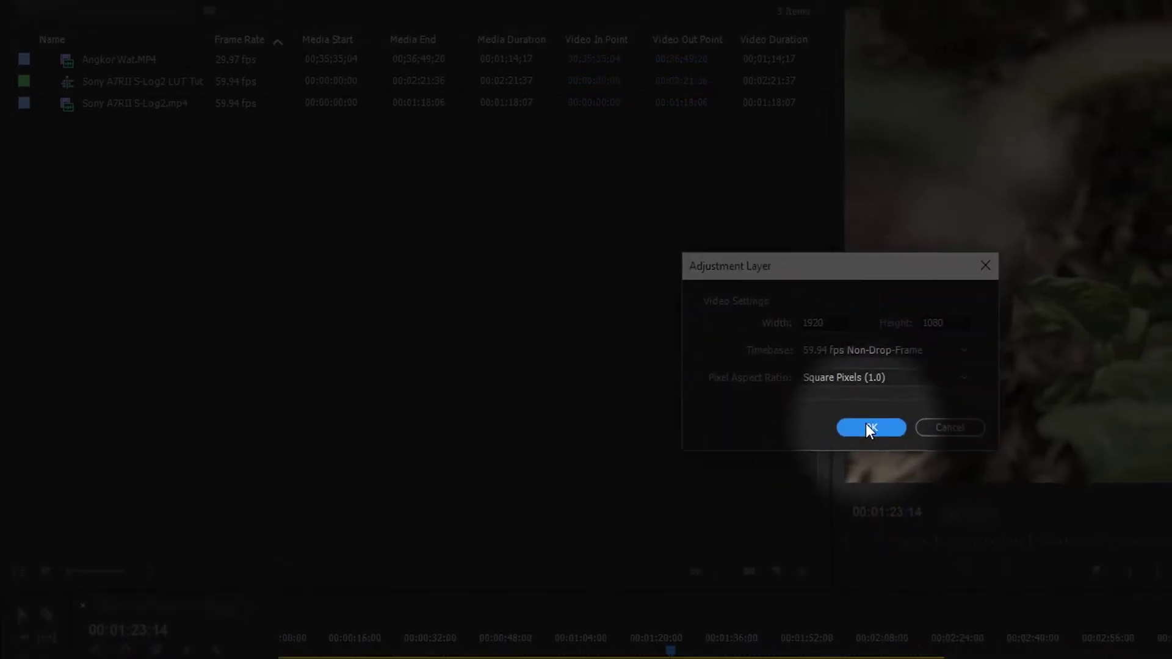
{"action": "left_click", "coordinate": [915, 435]}
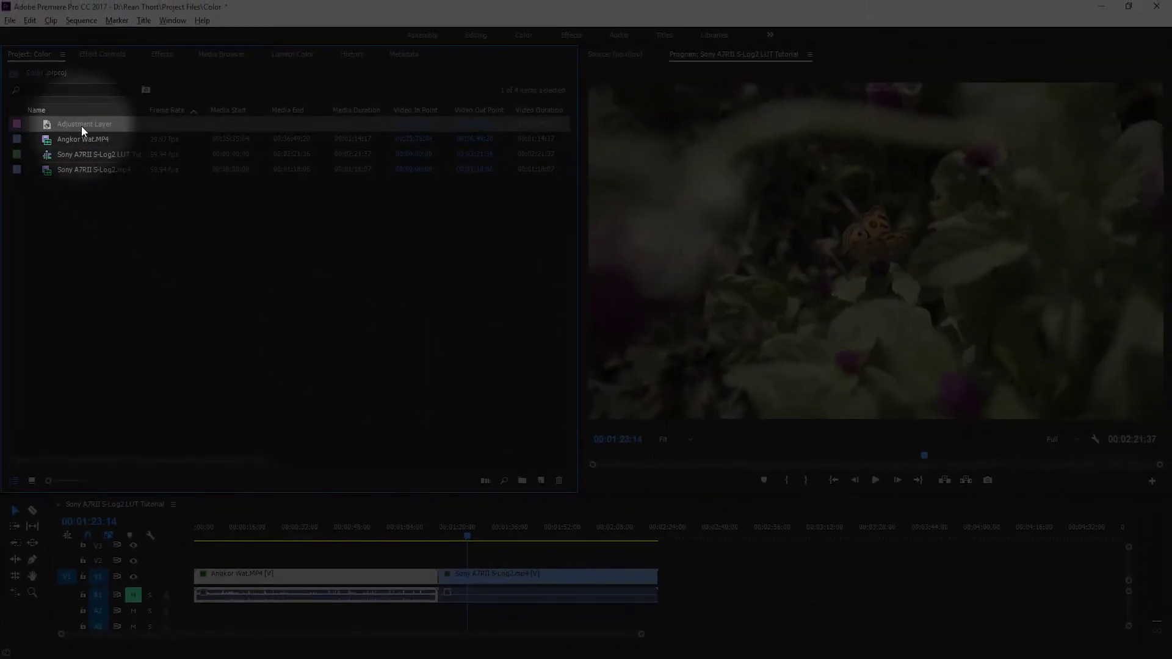
Place the adjustment layer on V2 from the sequence start, extend it to the end of the Sony A7RII S-Log2 clip, and select it
{"action": "left_click_drag", "start_coordinate": [82, 129], "coordinate": [626, 557]}
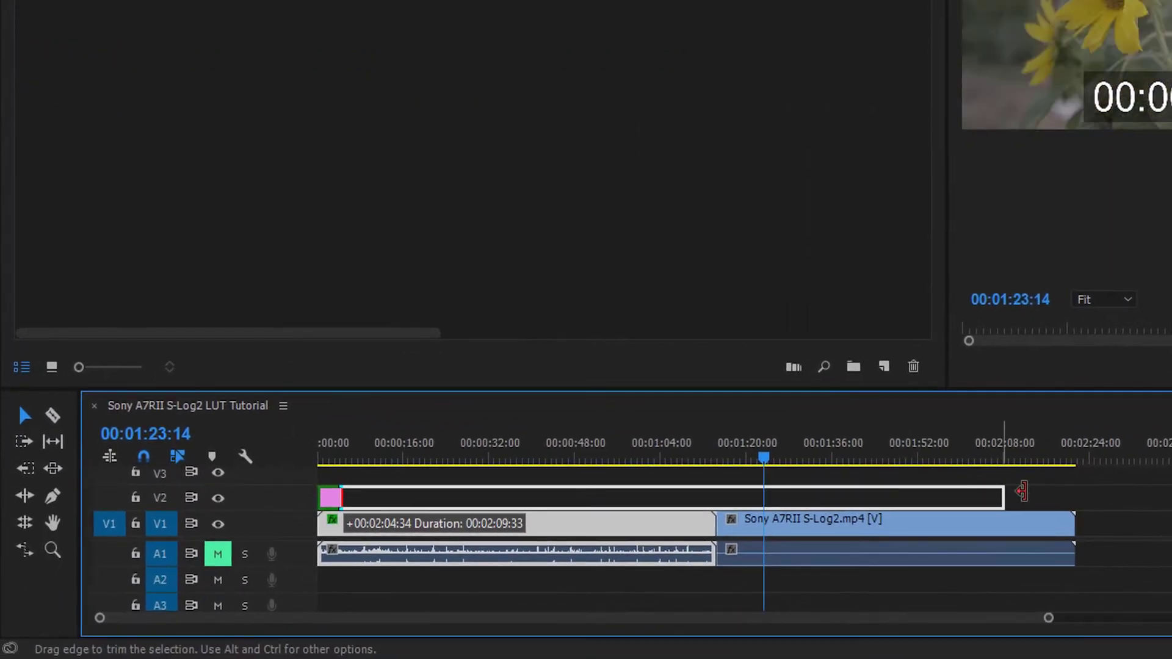
{"action": "left_click_drag", "start_coordinate": [1023, 492], "coordinate": [1075, 492]}
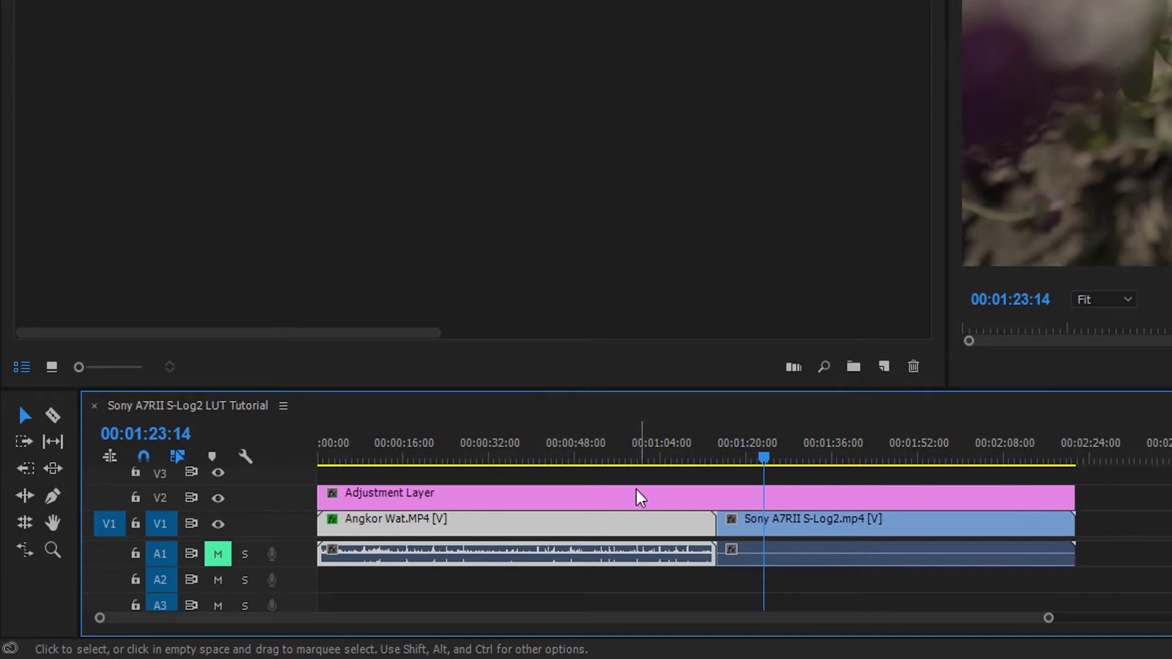
{"action": "left_click", "coordinate": [623, 503]}
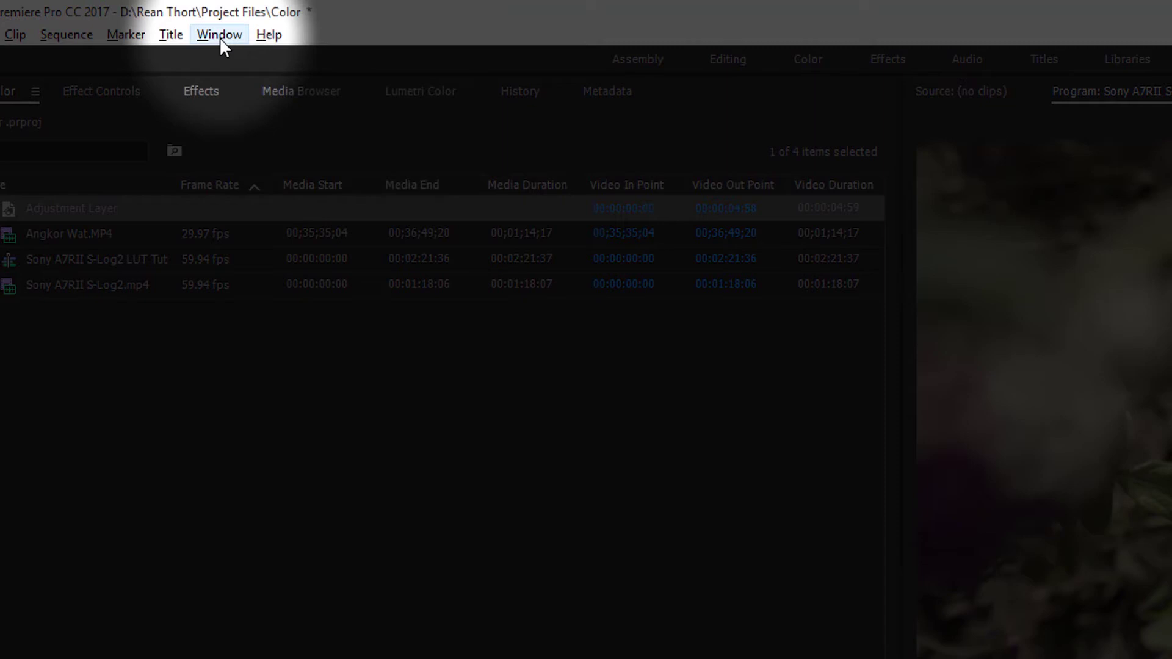
Display the Lumetri Color controls for the adjustment layer, collapse the Creative section and expand Basic Correction
{"action": "left_click", "coordinate": [220, 37]}
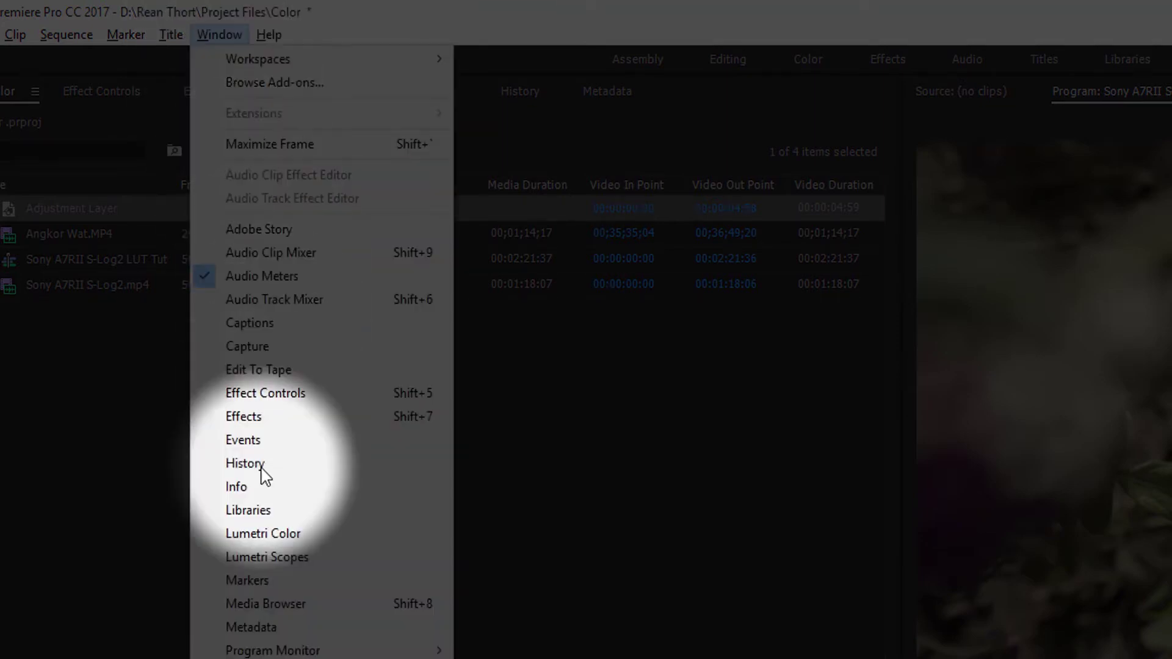
{"action": "left_click", "coordinate": [311, 532]}
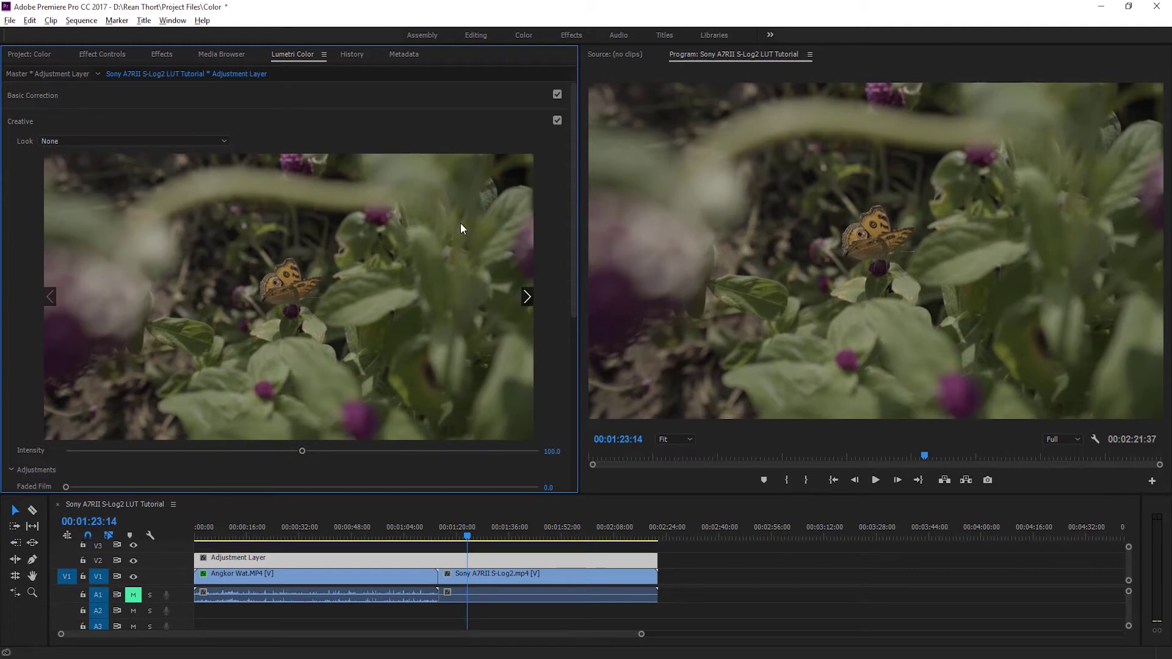
{"action": "key", "text": "grave"}
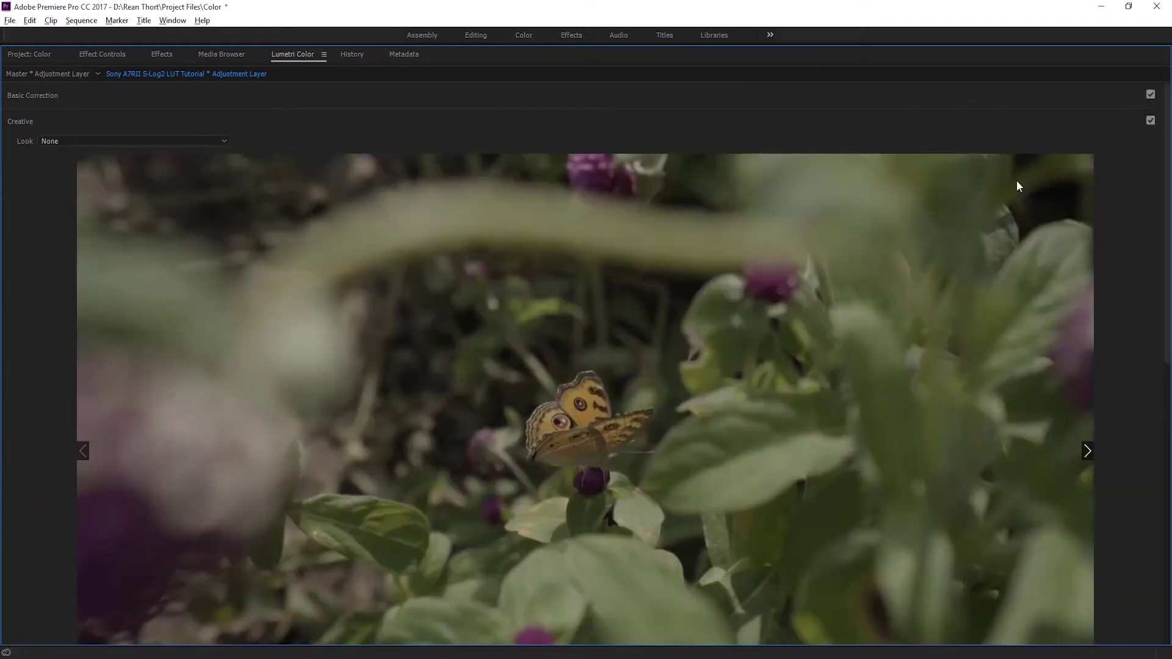
{"action": "left_click", "coordinate": [38, 121]}
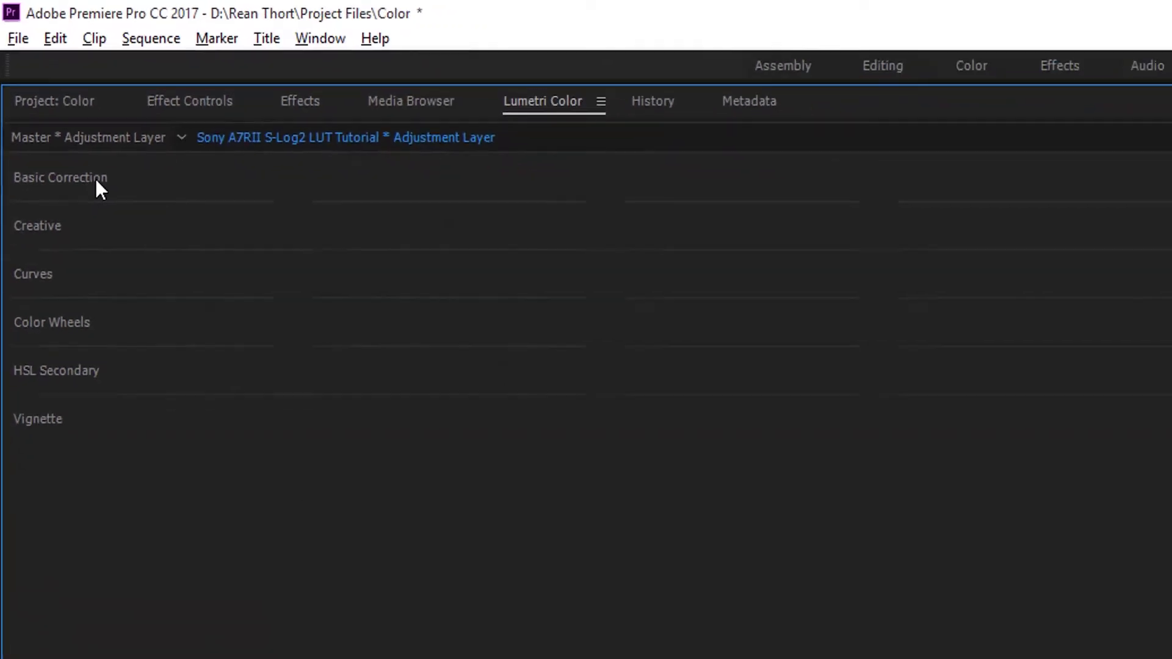
{"action": "left_click", "coordinate": [116, 226]}
{"action": "key", "text": "grave"}
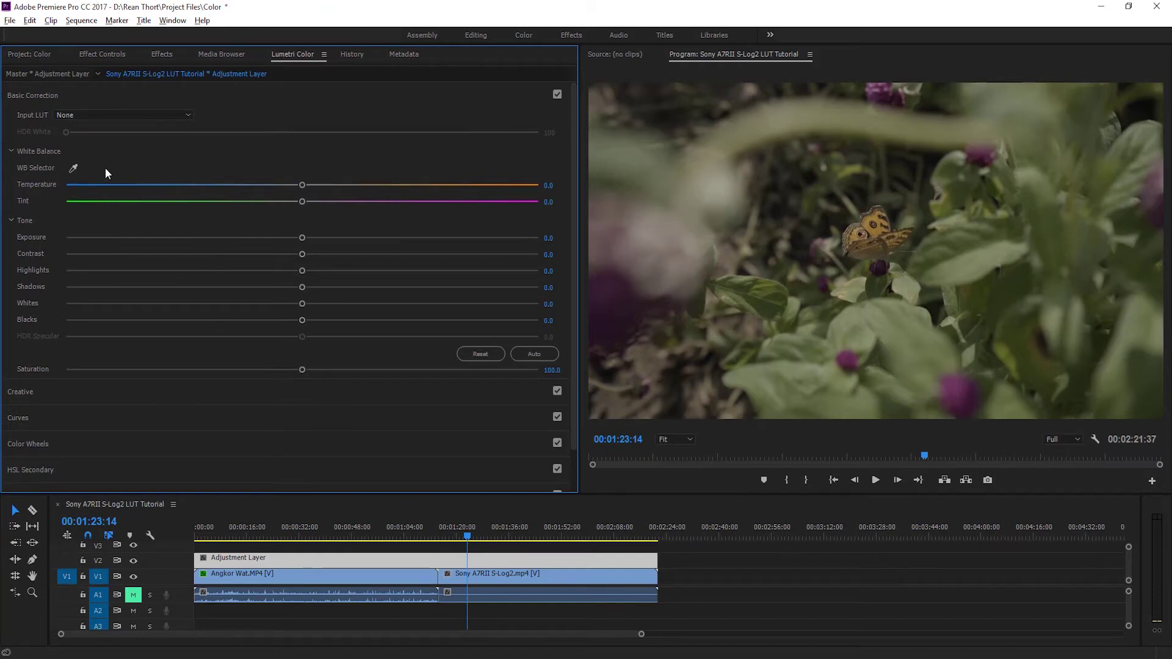
{"action": "left_click", "coordinate": [39, 96]}
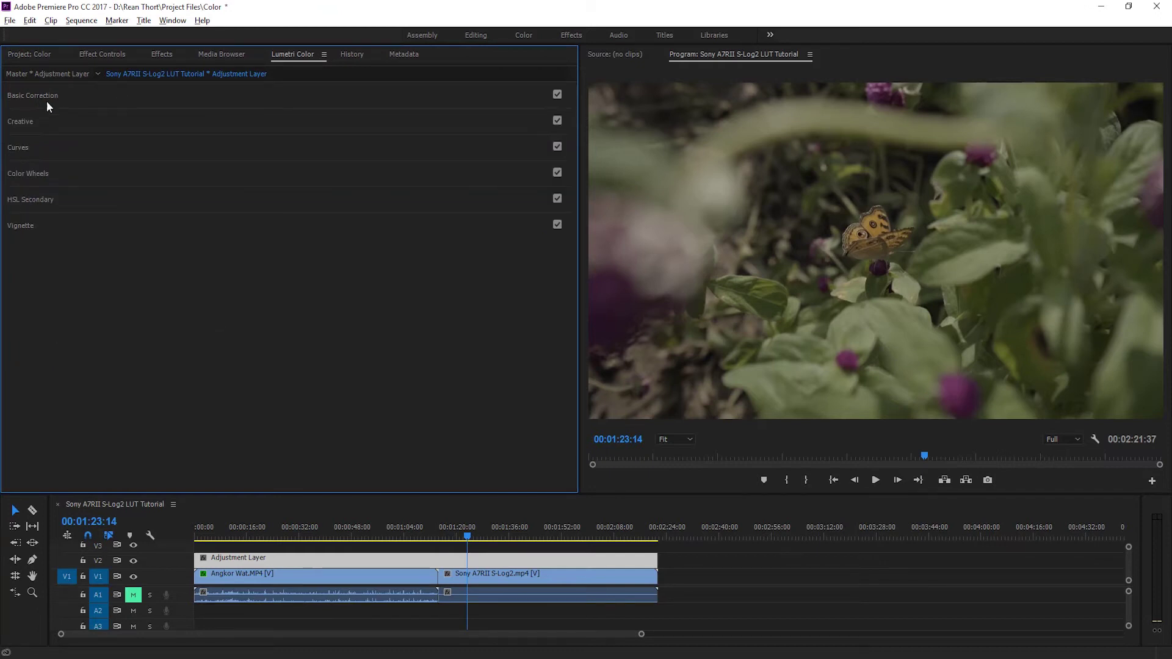
{"action": "left_click", "coordinate": [44, 98]}
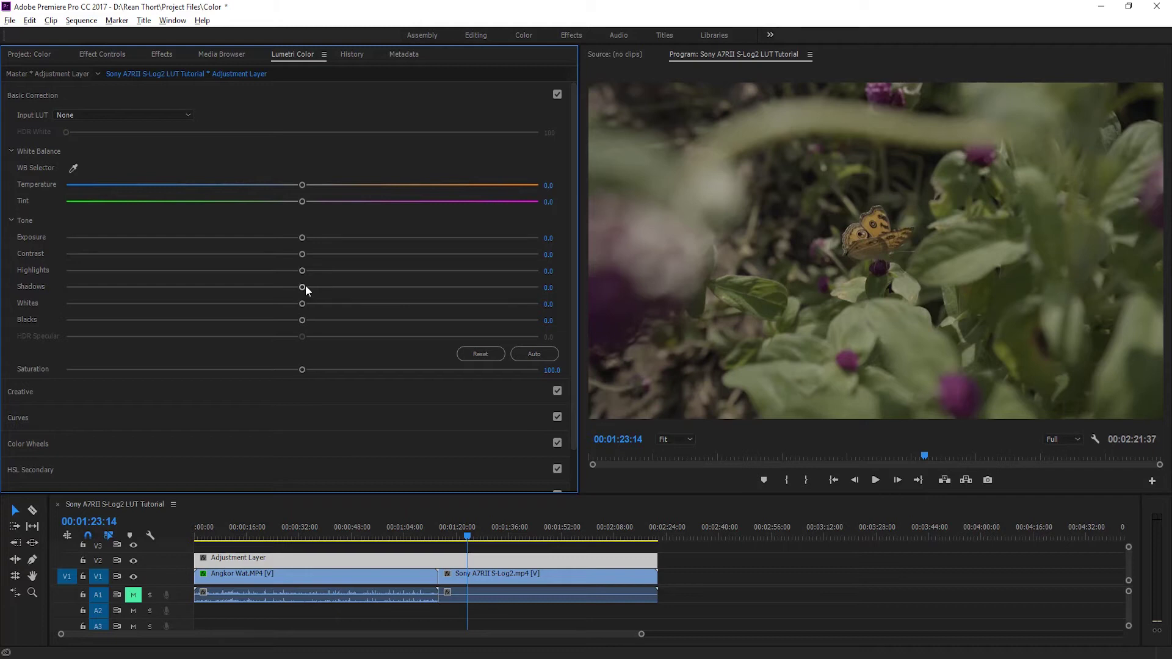
Try Basic Correction with Shadows 70.3, Highlights -92.8, Contrast 81.9, Exposure 0.1, Temperature -35.7, Tint -44.4, Blacks 37.0 and Whites about -26.8
{"action": "left_click_drag", "start_coordinate": [303, 291], "coordinate": [508, 292]}
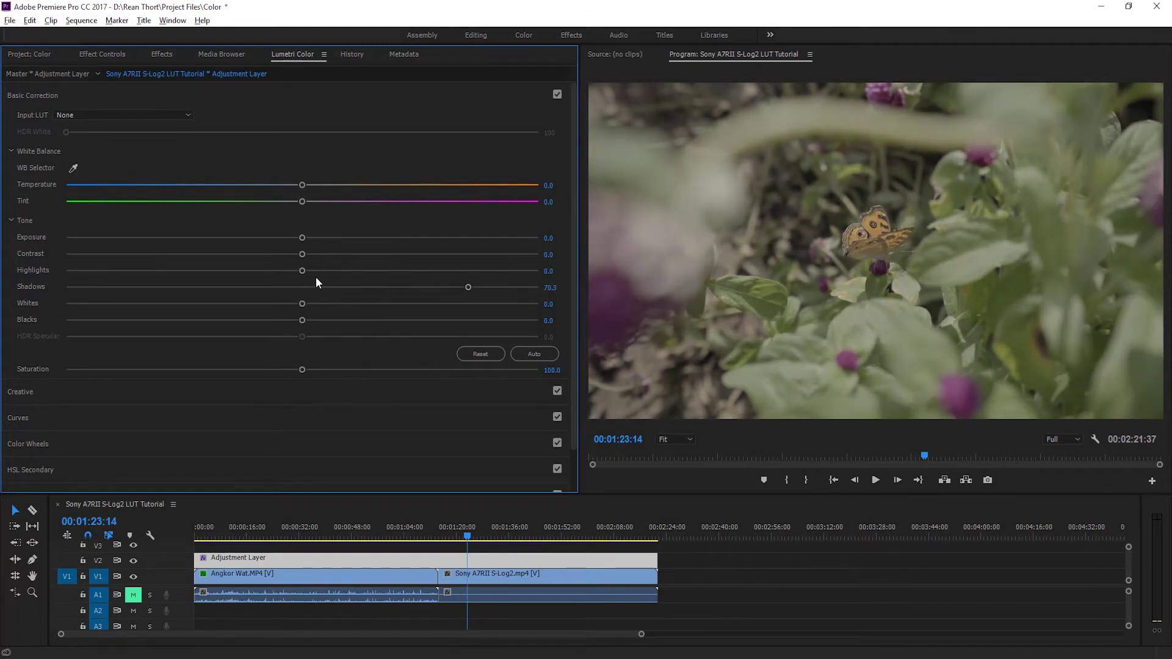
{"action": "left_click_drag", "start_coordinate": [301, 270], "coordinate": [110, 278]}
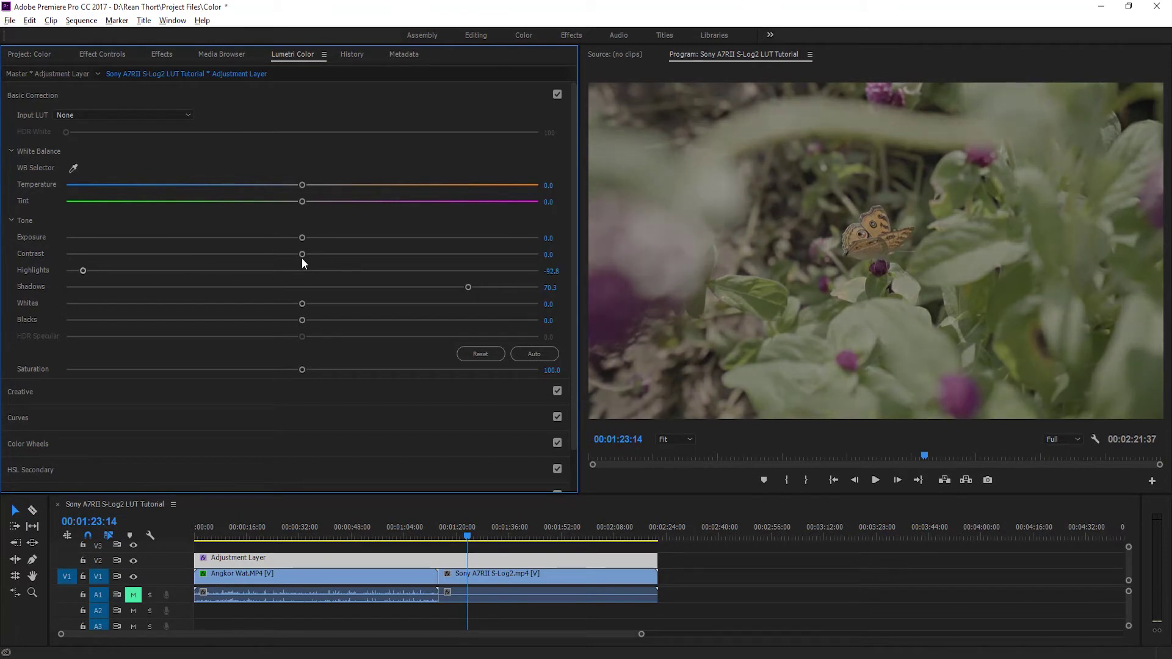
{"action": "left_click_drag", "start_coordinate": [301, 258], "coordinate": [455, 270]}
{"action": "left_click_drag", "start_coordinate": [303, 238], "coordinate": [398, 202]}
{"action": "key", "text": "grave"}
{"action": "key", "text": "grave"}
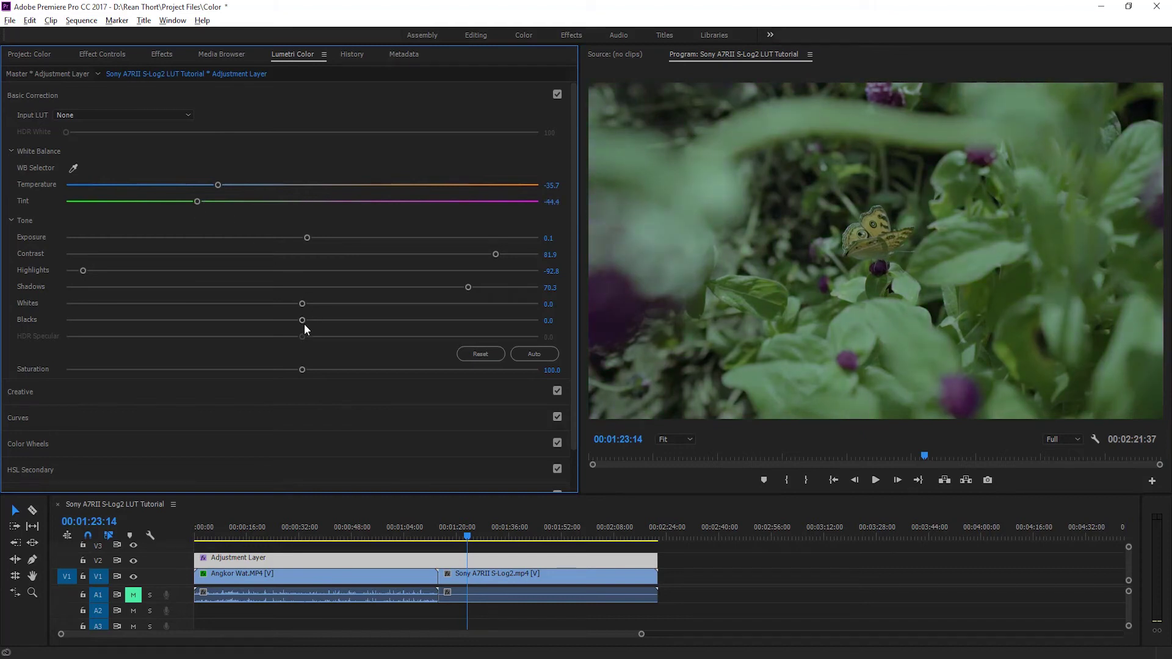
{"action": "left_click_drag", "start_coordinate": [303, 320], "coordinate": [373, 321]}
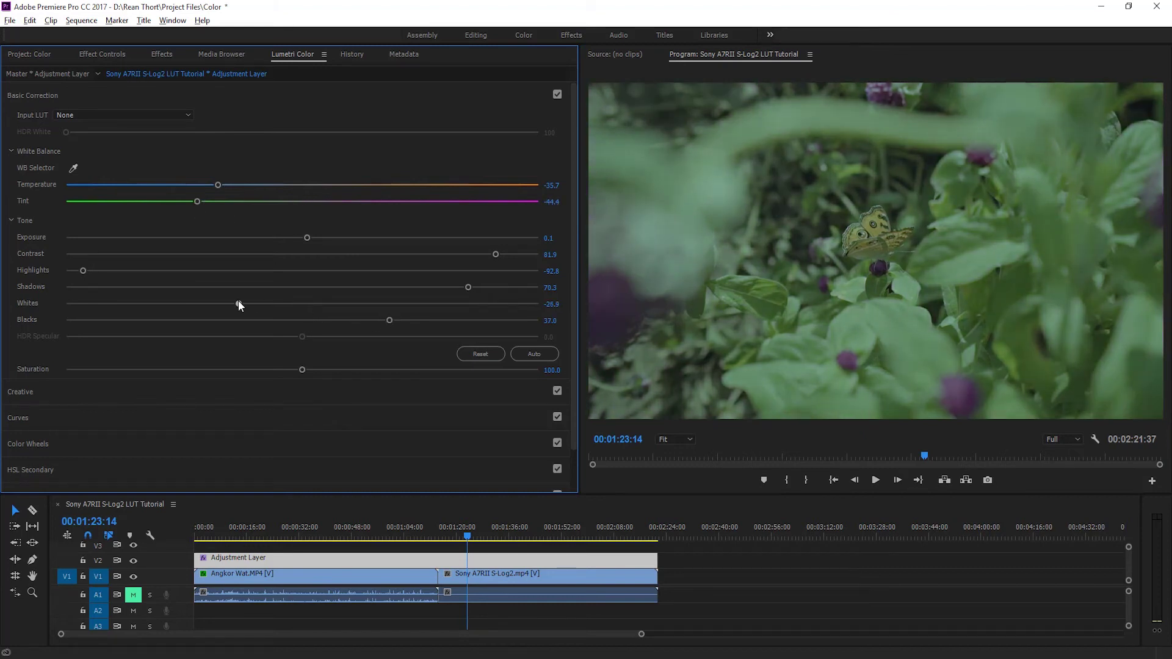
Reset all tone adjustments, set Temperature and Tint to 0, and collapse Basic Correction
{"action": "left_click", "coordinate": [480, 356]}
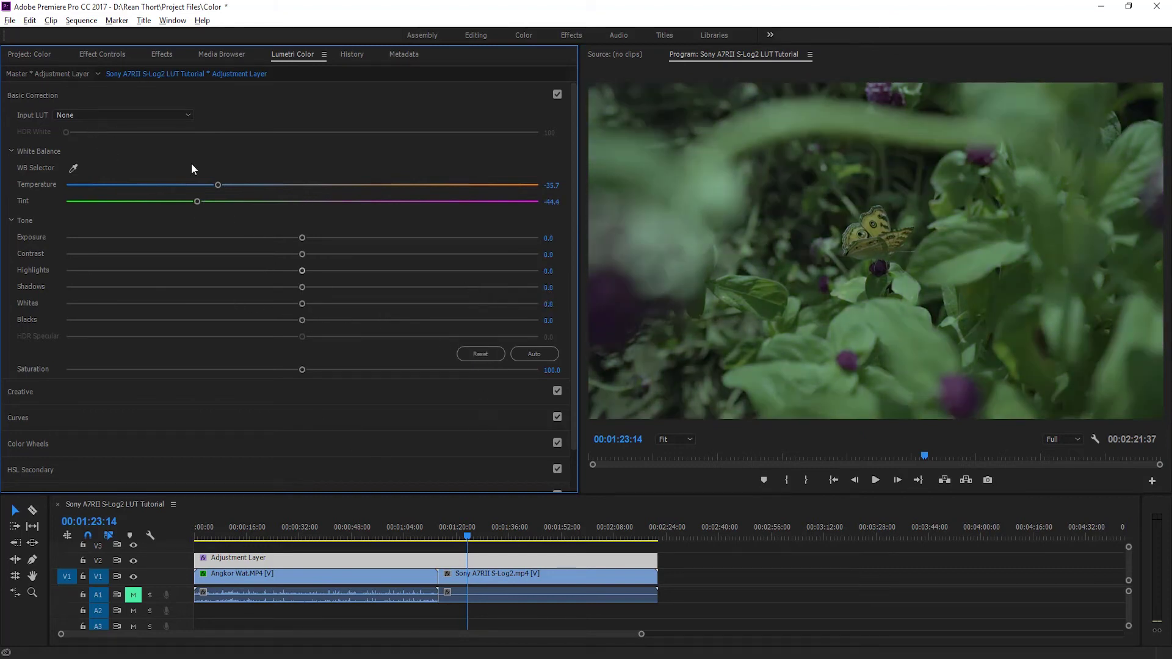
{"action": "left_click", "coordinate": [551, 185]}
{"action": "type", "text": "0"}
{"action": "key", "text": "Return"}
{"action": "left_click", "coordinate": [552, 201]}
{"action": "type", "text": "0"}
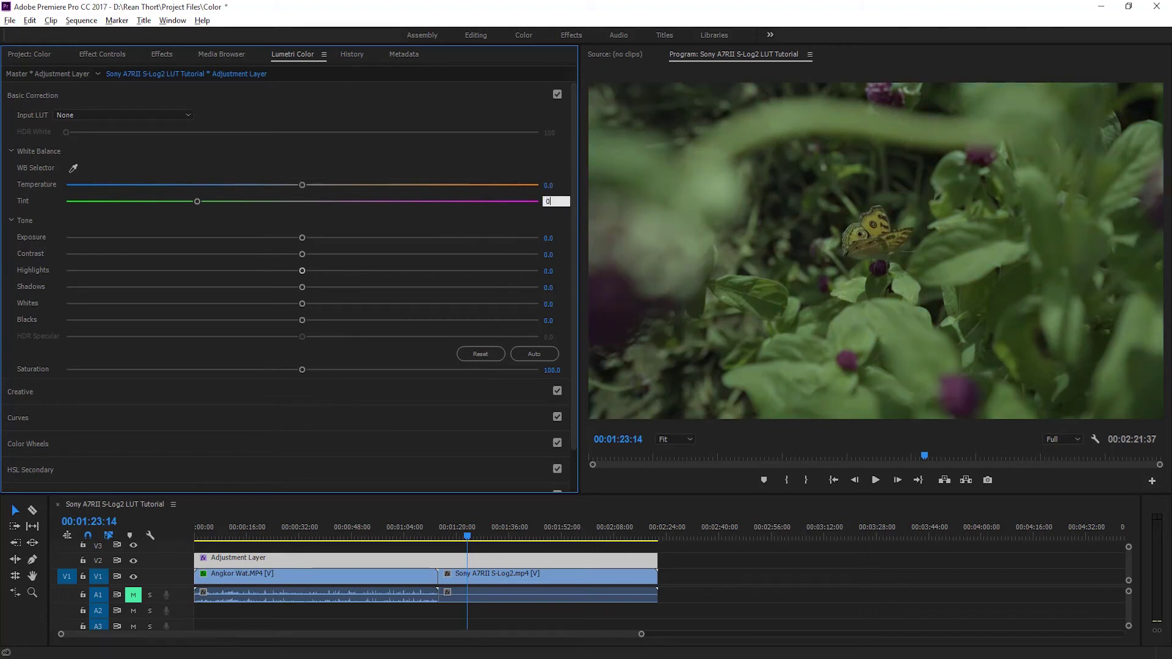
{"action": "key", "text": "Return"}
{"action": "left_click", "coordinate": [22, 96]}
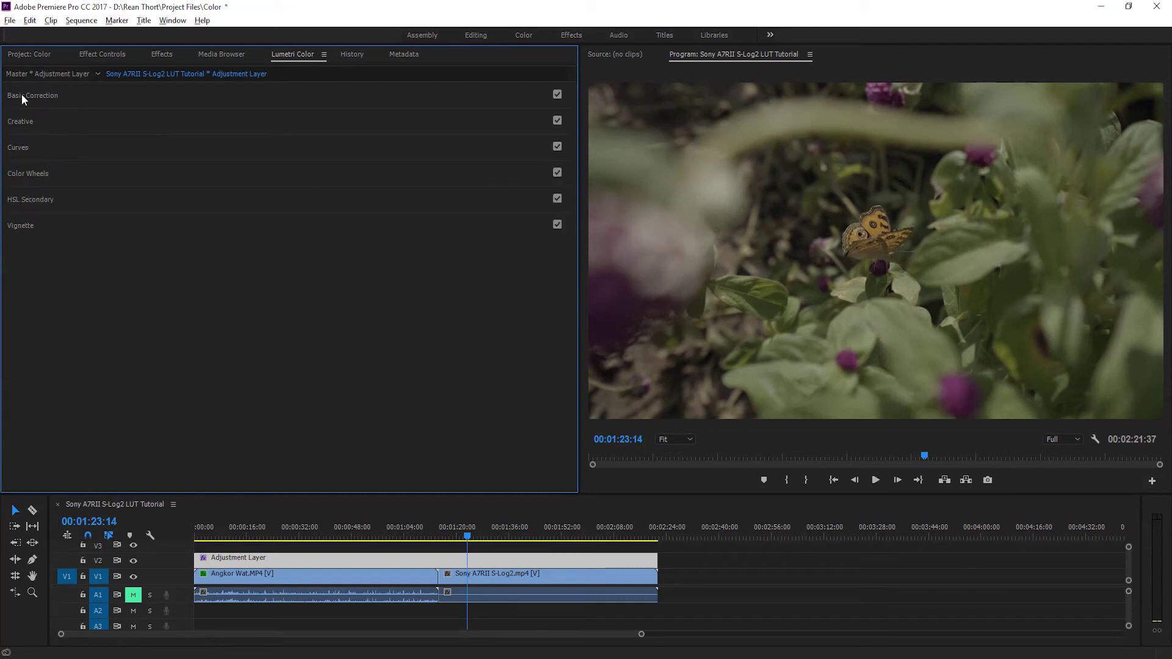
Load the Red Tint .cube file as the Creative look of the adjustment layer
{"action": "left_click", "coordinate": [24, 123]}
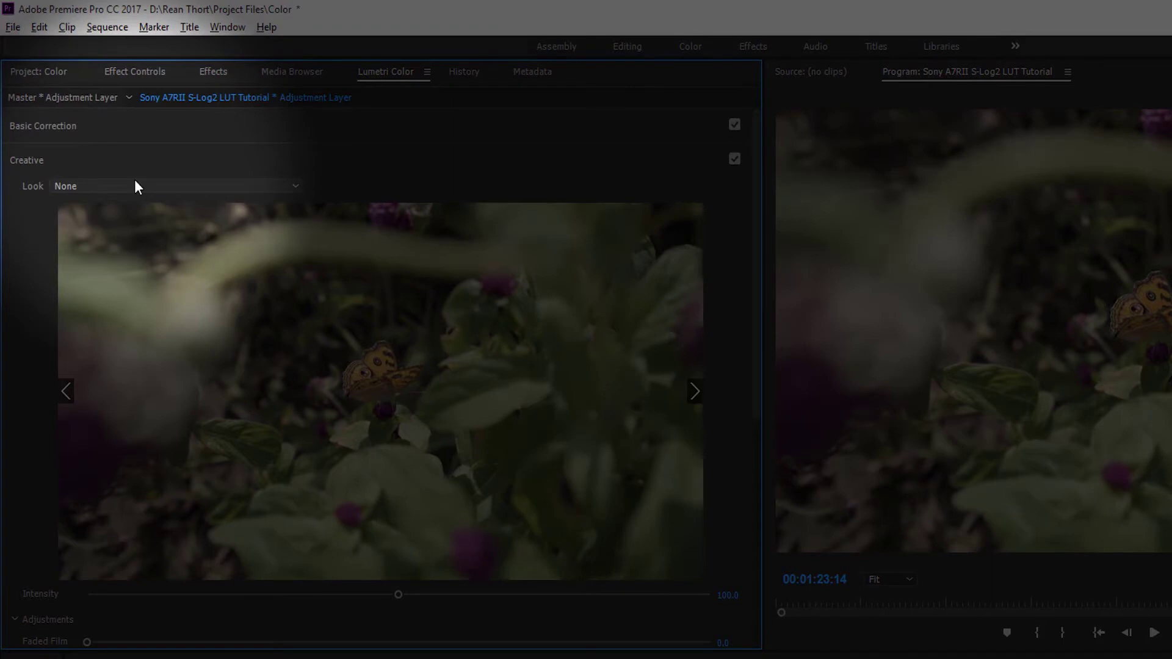
{"action": "left_click", "coordinate": [135, 183]}
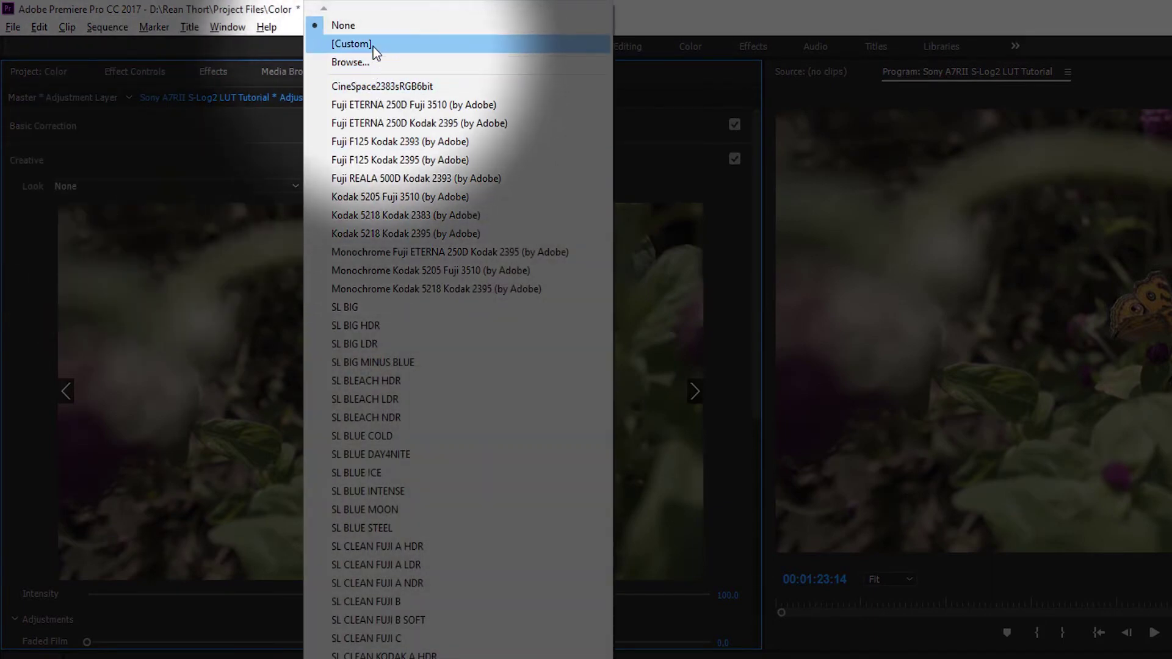
{"action": "left_click", "coordinate": [350, 62]}
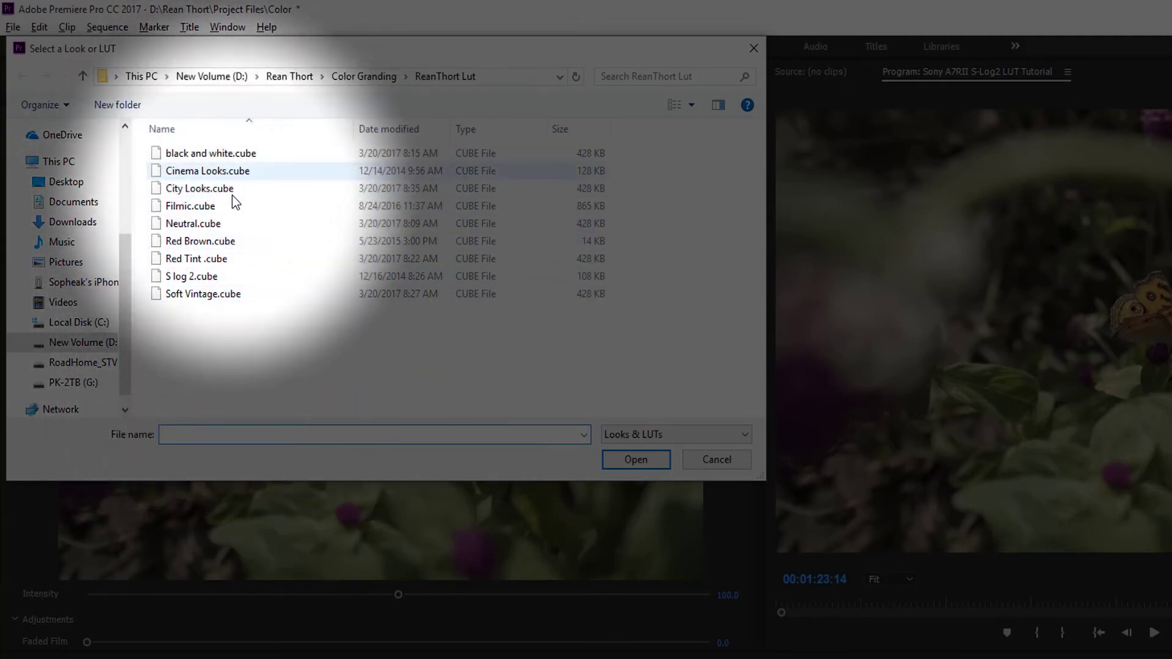
{"action": "left_click", "coordinate": [221, 261]}
{"action": "double_click", "coordinate": [221, 261]}
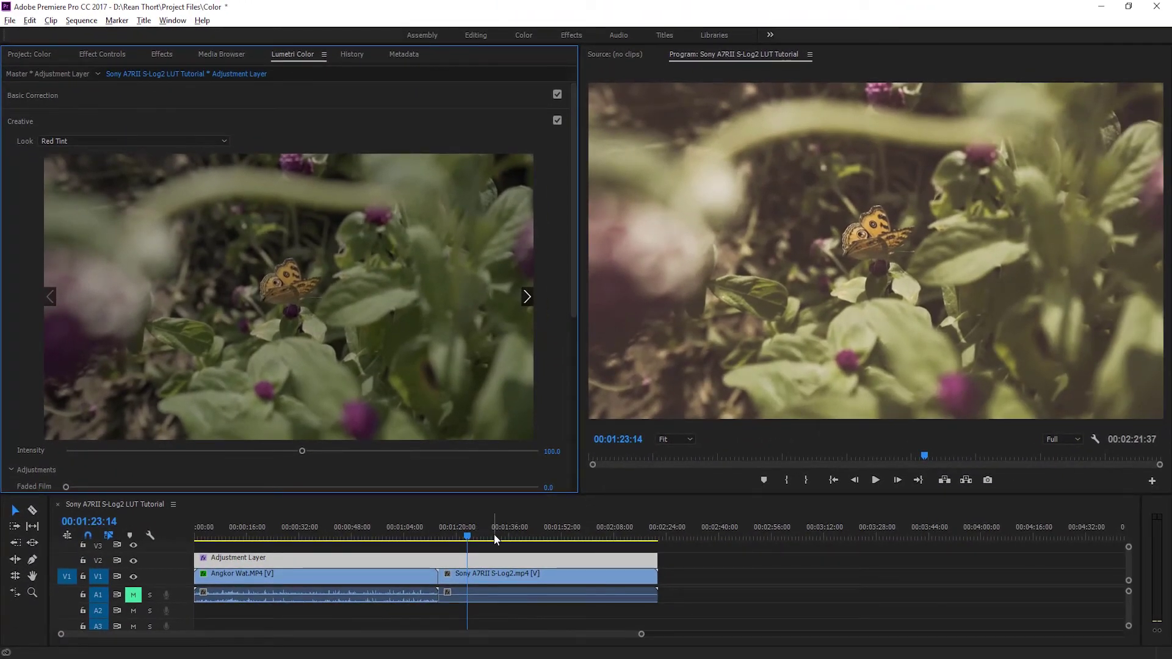
Compare the Angkor Wat footage at 00:00:10:48 with and without the look by toggling V2's visibility, with the V2 track and timeline enlarged
{"action": "left_click_drag", "start_coordinate": [494, 534], "coordinate": [232, 520]}
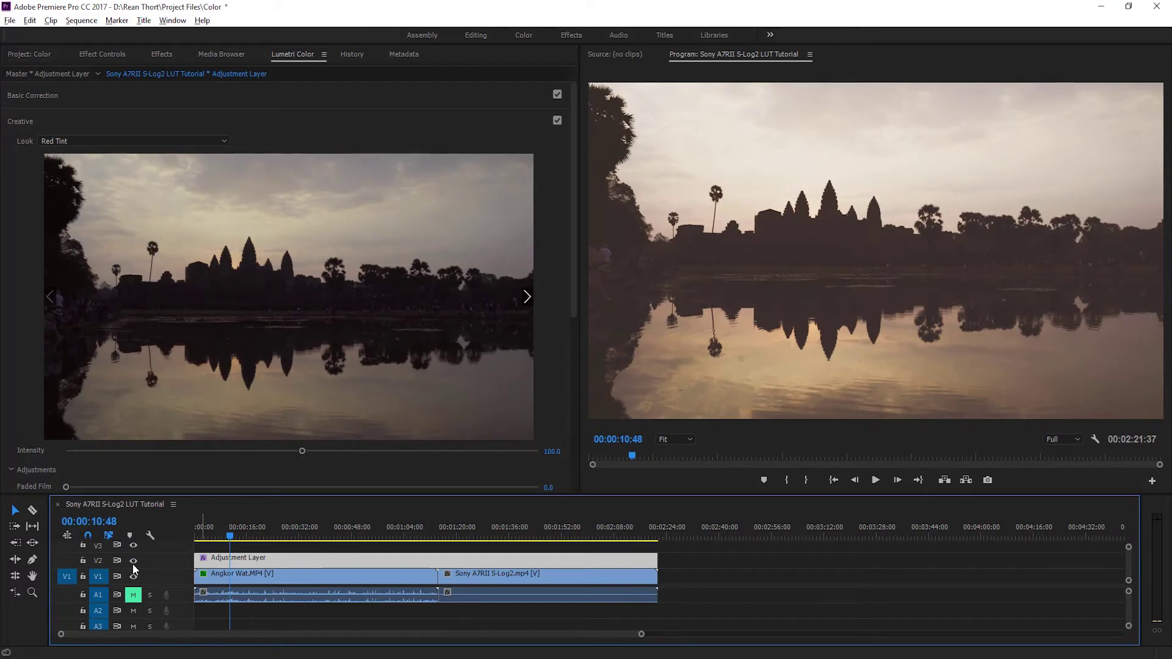
{"action": "double_click", "coordinate": [63, 558]}
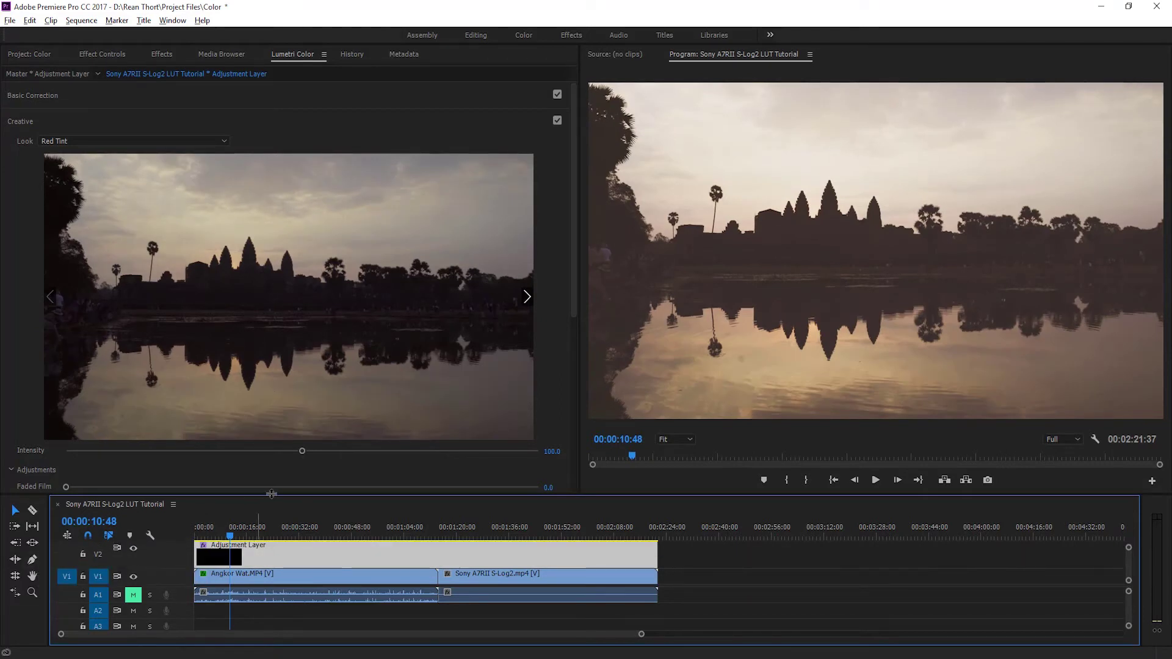
{"action": "left_click_drag", "start_coordinate": [122, 495], "coordinate": [122, 417]}
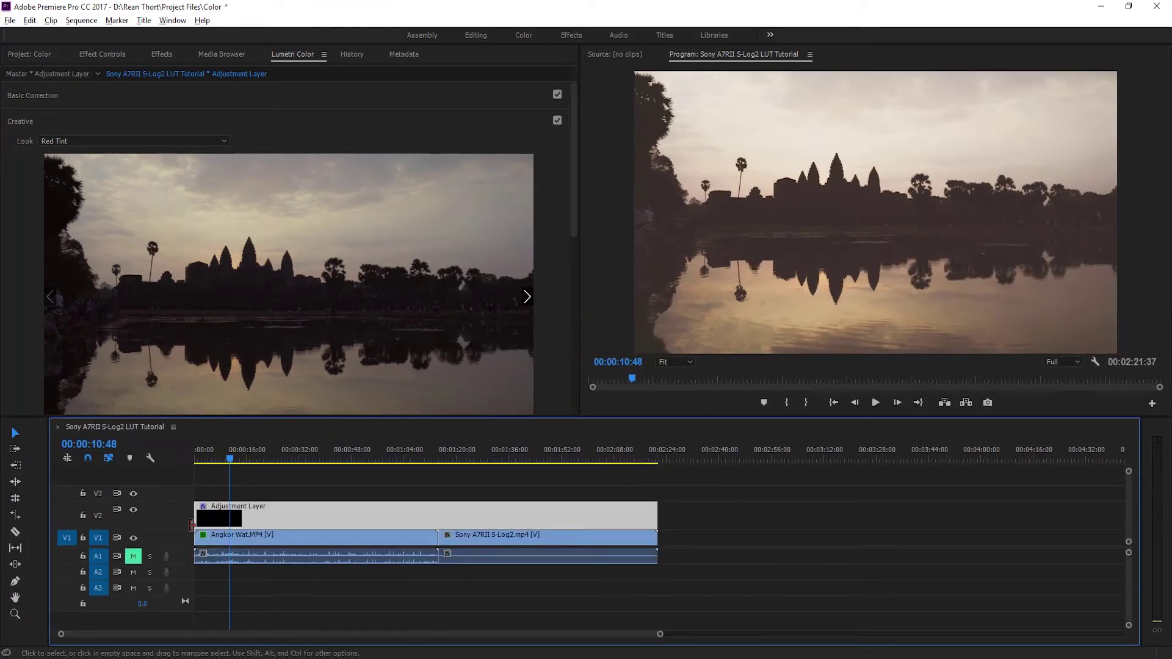
{"action": "left_click", "coordinate": [134, 510]}
{"action": "left_click", "coordinate": [132, 511]}
{"action": "left_click", "coordinate": [132, 511]}
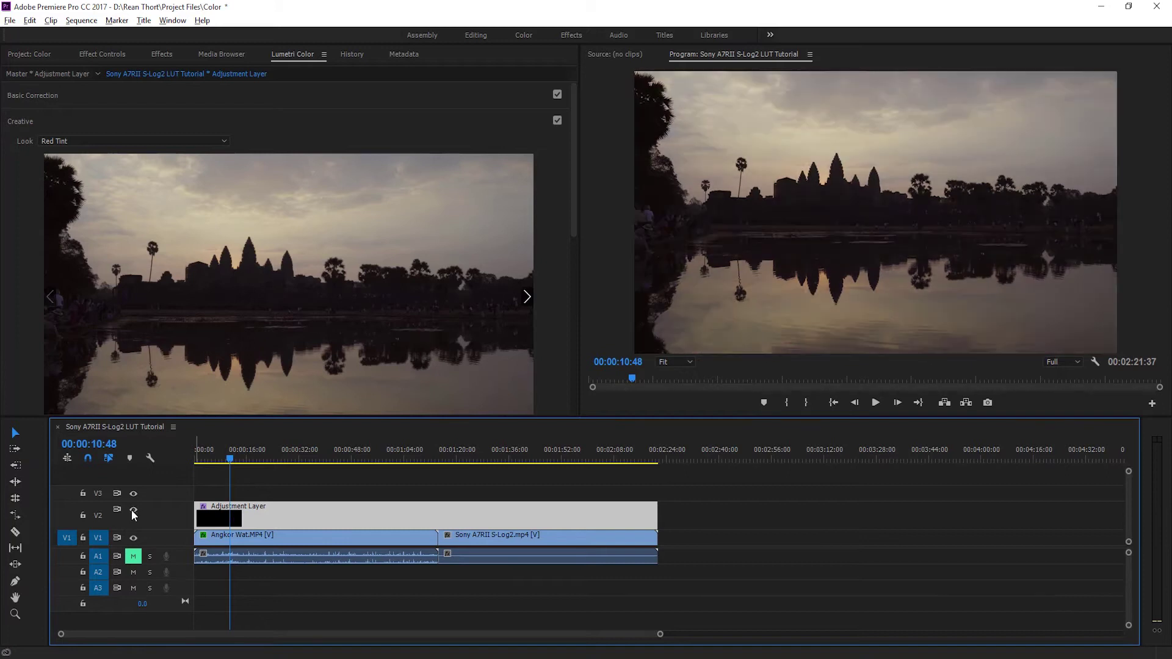
{"action": "left_click", "coordinate": [132, 510]}
Try City Looks.cube as the Creative look of the adjustment layer and play the butterfly footage
{"action": "left_click", "coordinate": [132, 140]}
{"action": "left_click", "coordinate": [263, 47]}
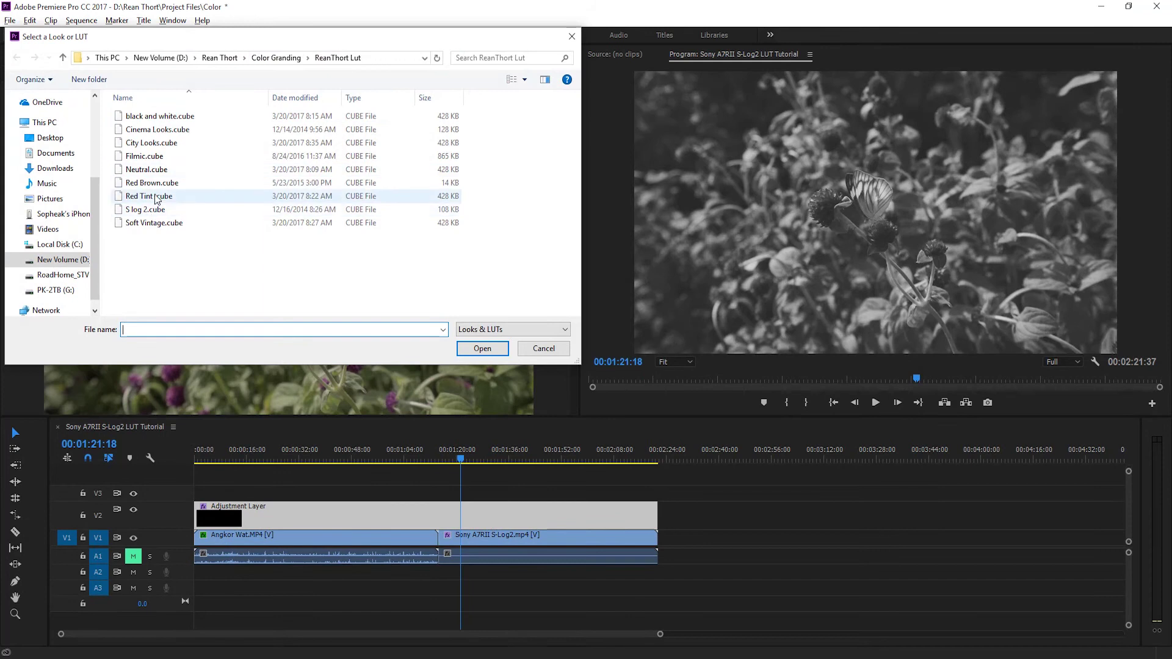
{"action": "double_click", "coordinate": [162, 143]}
{"action": "key", "text": "space"}
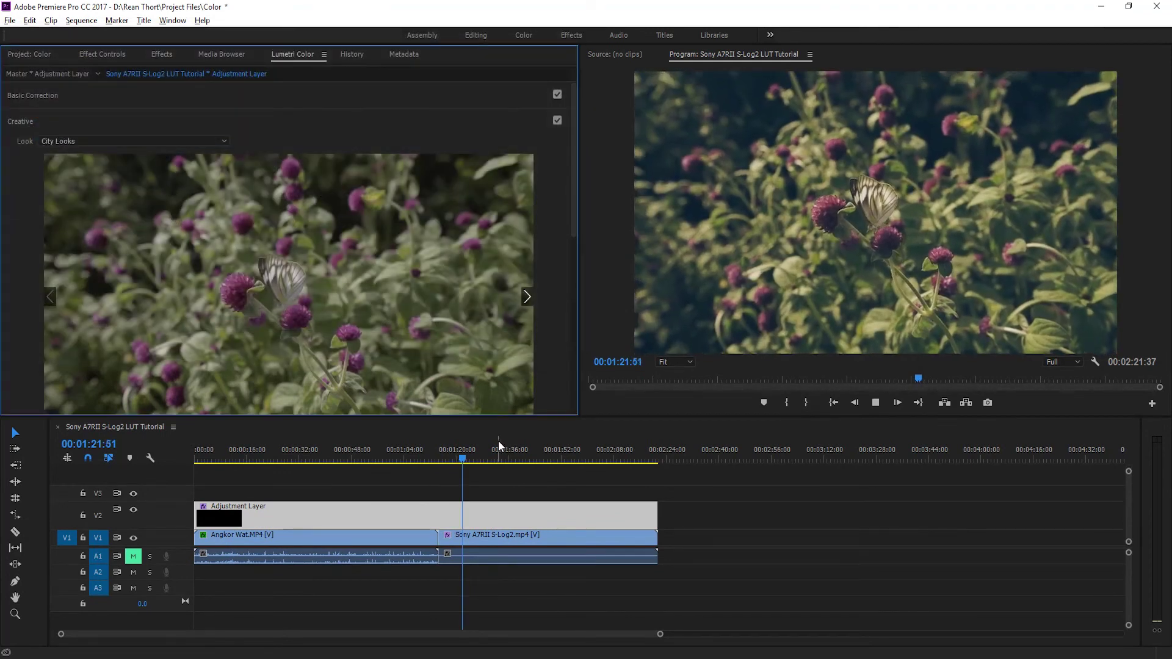
Remove the Red Tint look from the Angkor Wat clip itself by setting its Creative look to None, and preview the footage
{"action": "left_click", "coordinate": [338, 448]}
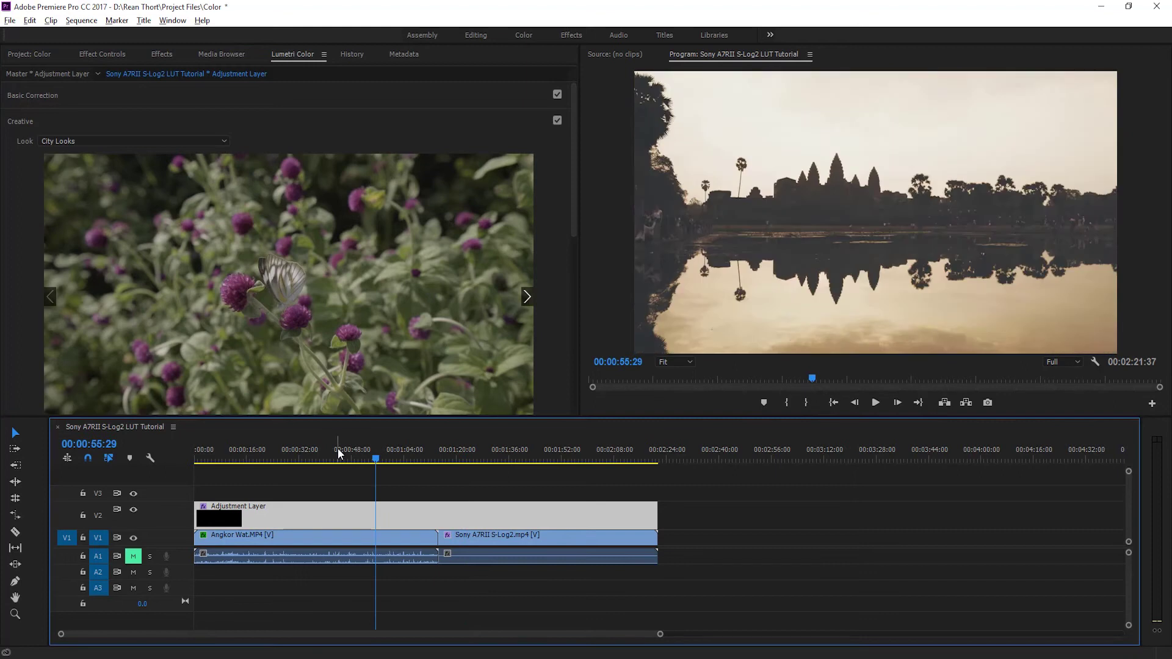
{"action": "left_click", "coordinate": [239, 535]}
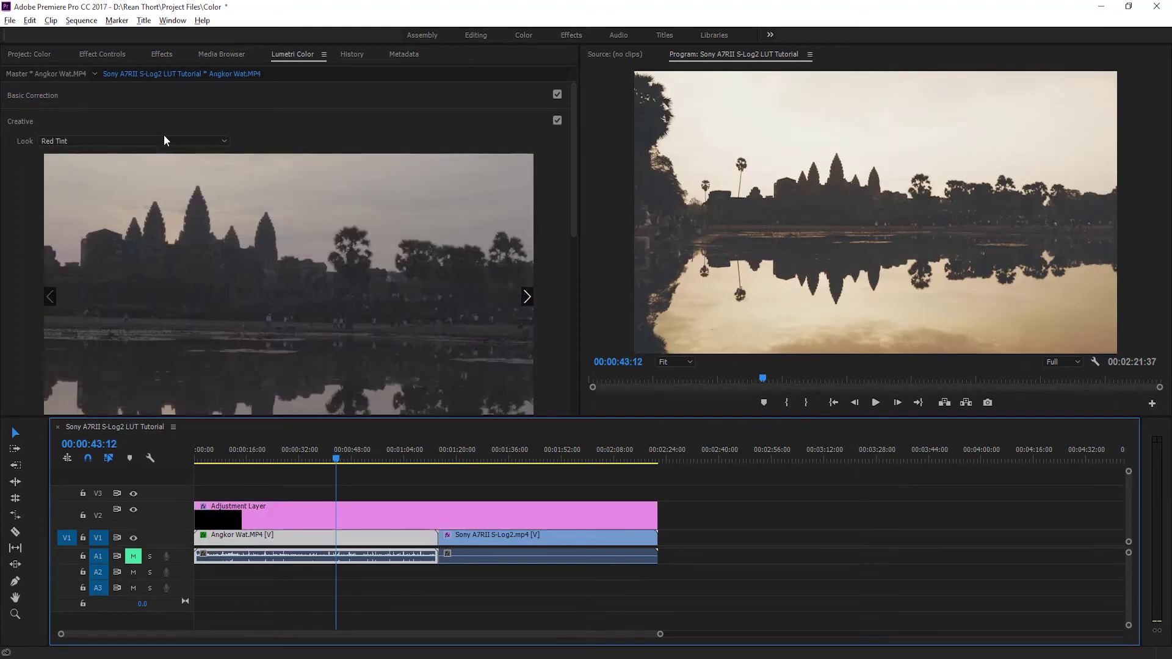
{"action": "left_click", "coordinate": [168, 141]}
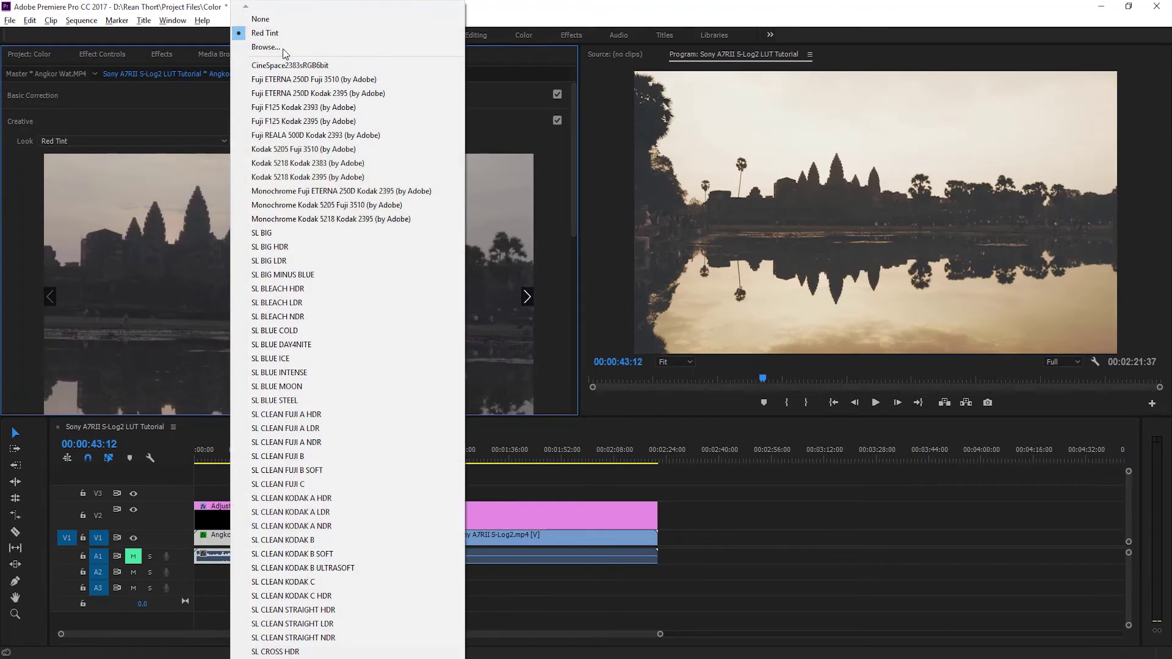
{"action": "left_click", "coordinate": [293, 19]}
{"action": "key", "text": "space"}
{"action": "left_click", "coordinate": [394, 453]}
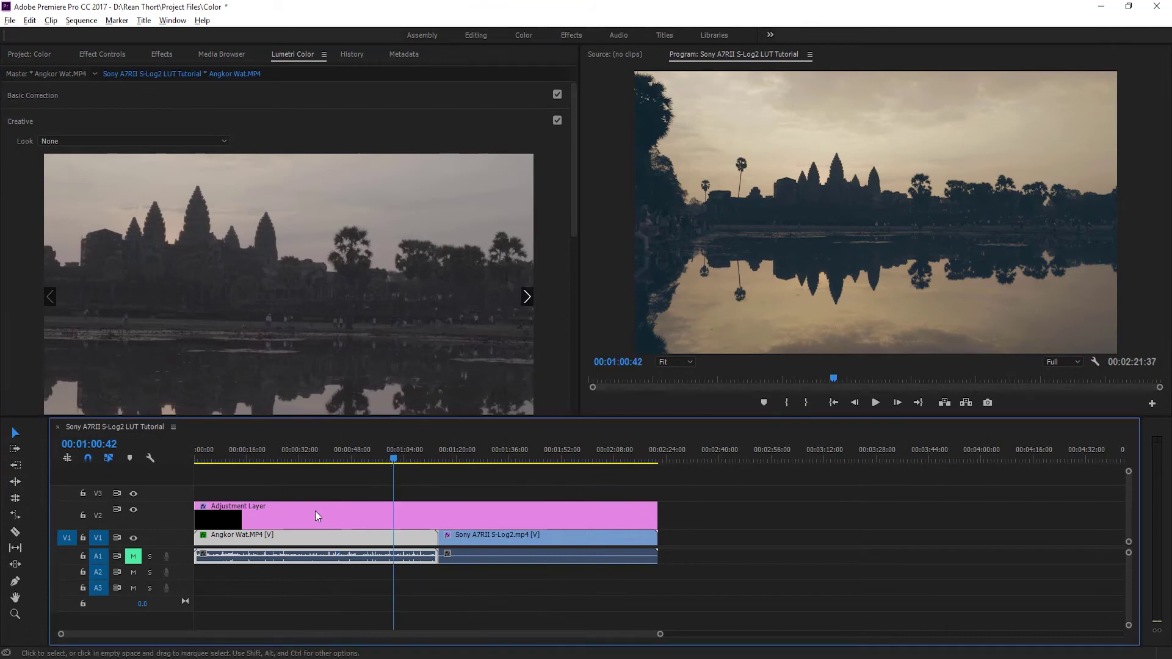
View the Angkor Wat footage at 00:00:33:31 and compare the Creative look settings of the adjustment layer and the clip
{"action": "left_click", "coordinate": [315, 511]}
{"action": "left_click", "coordinate": [324, 458]}
{"action": "left_click_drag", "start_coordinate": [324, 458], "coordinate": [305, 459]}
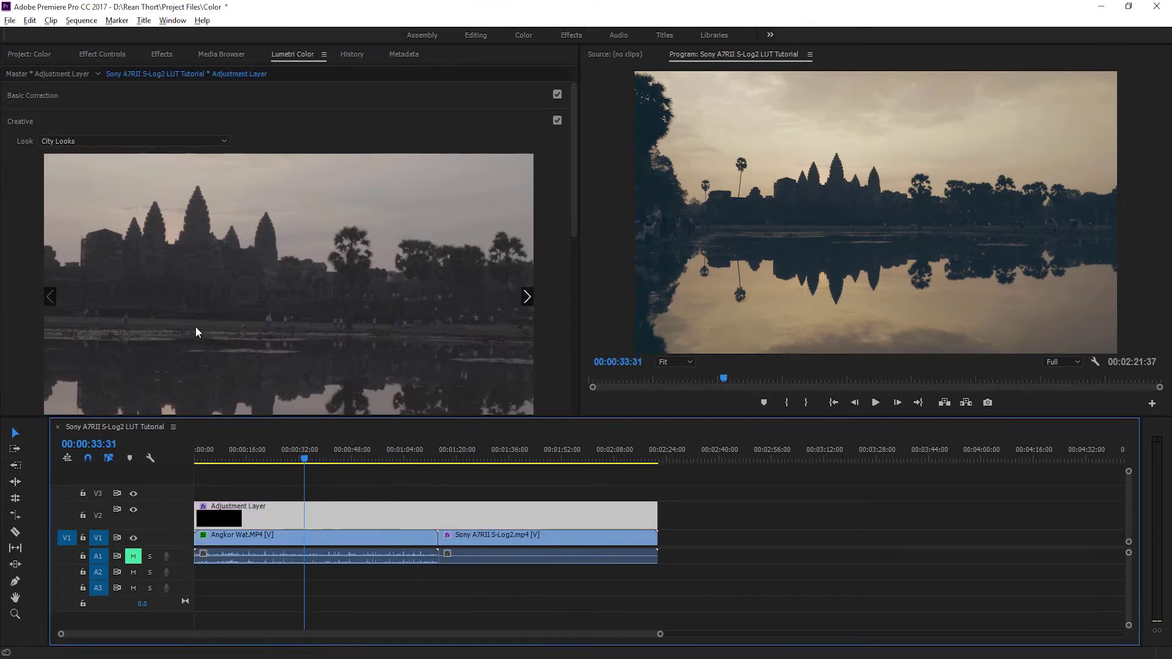
{"action": "left_click", "coordinate": [308, 553]}
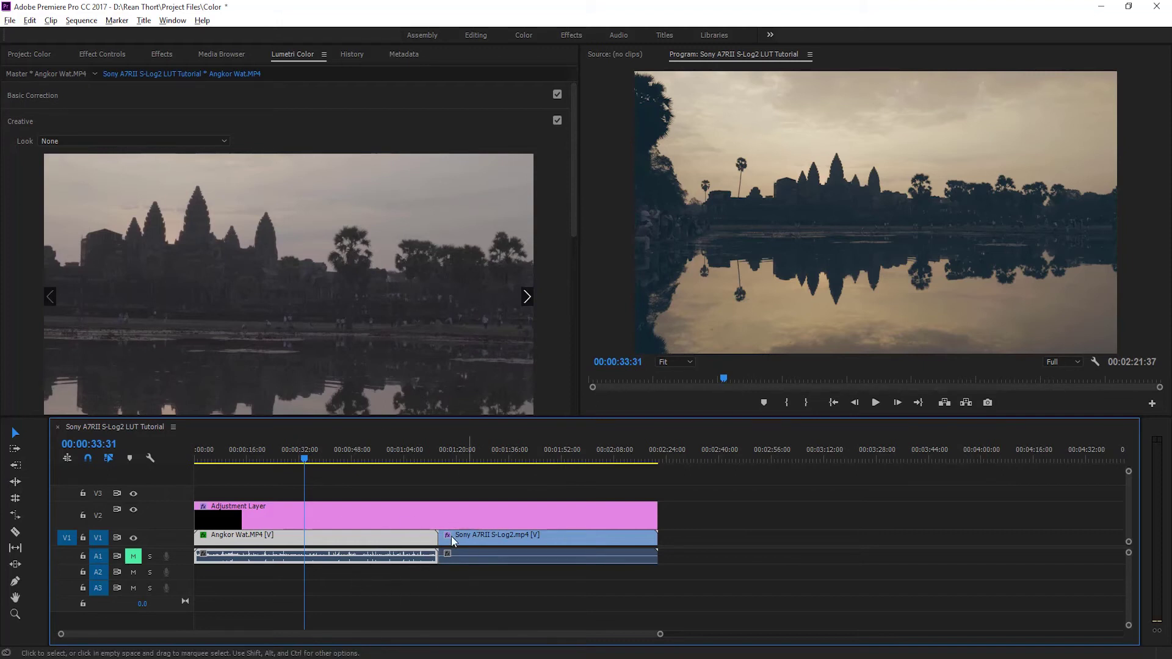
{"action": "left_click", "coordinate": [324, 527]}
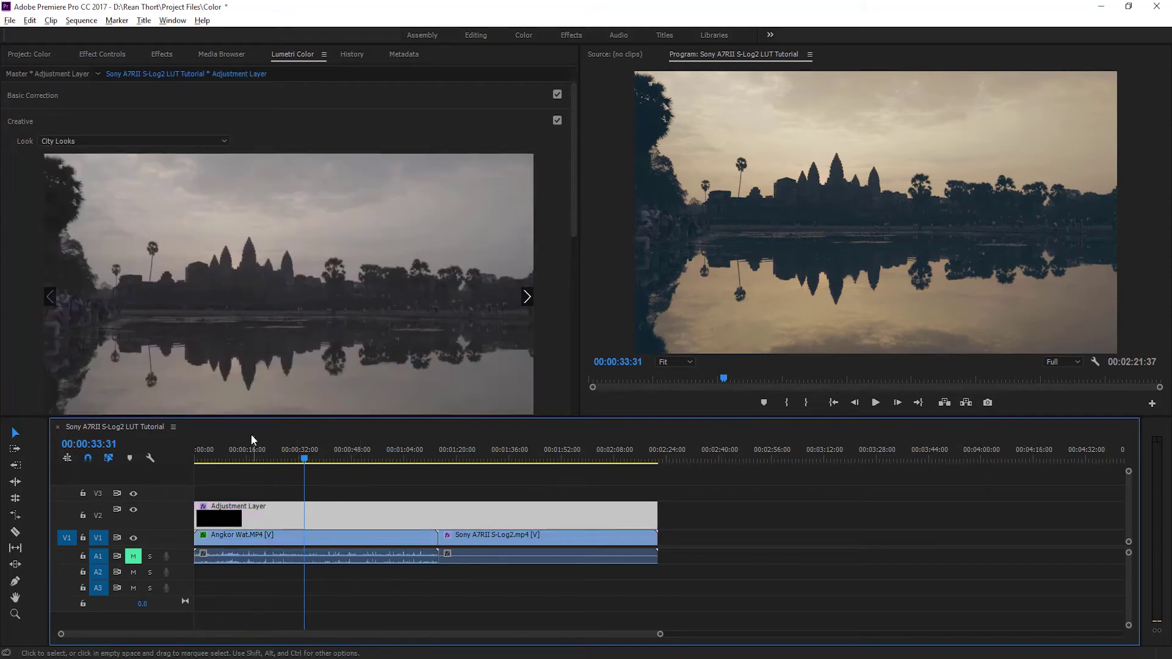
Try Cinema Looks.cube as the Creative look of the adjustment layer over the Angkor Wat footage
{"action": "left_click", "coordinate": [120, 132]}
{"action": "left_click", "coordinate": [130, 122]}
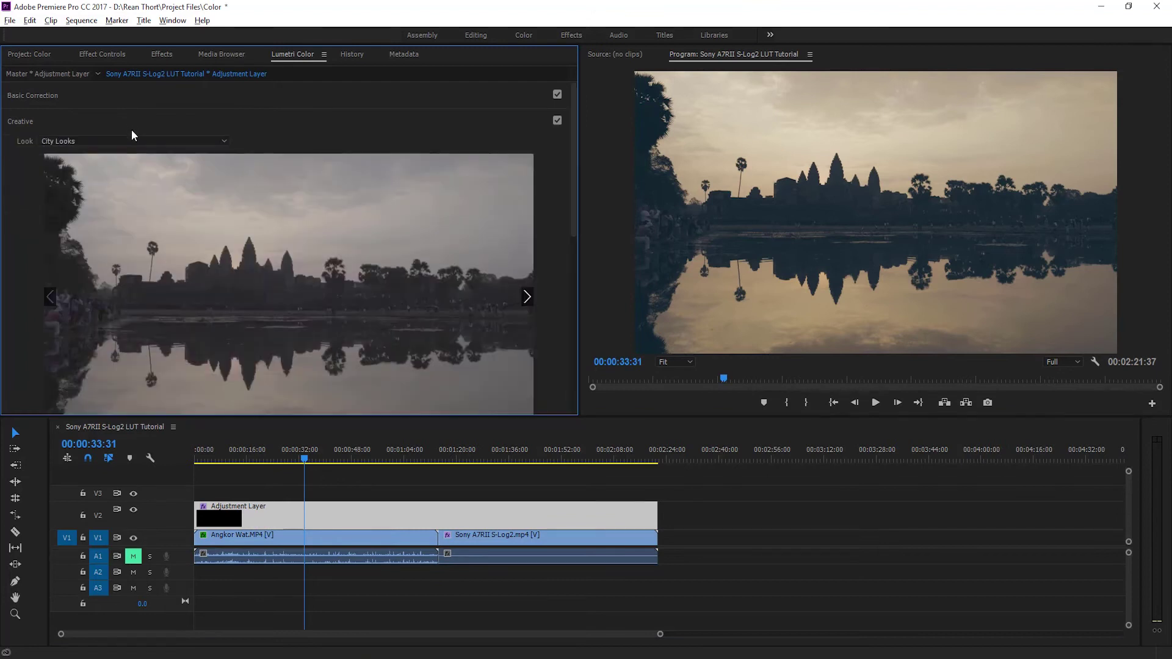
{"action": "left_click", "coordinate": [131, 129]}
{"action": "left_click", "coordinate": [122, 141]}
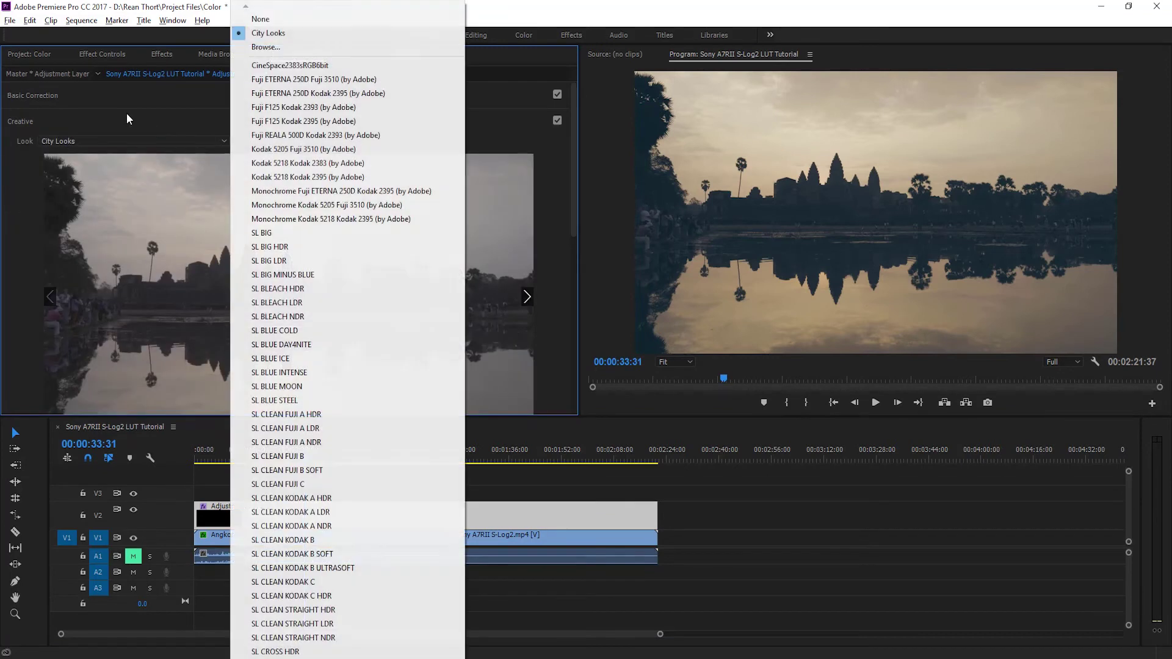
{"action": "left_click", "coordinate": [262, 42]}
{"action": "double_click", "coordinate": [188, 129]}
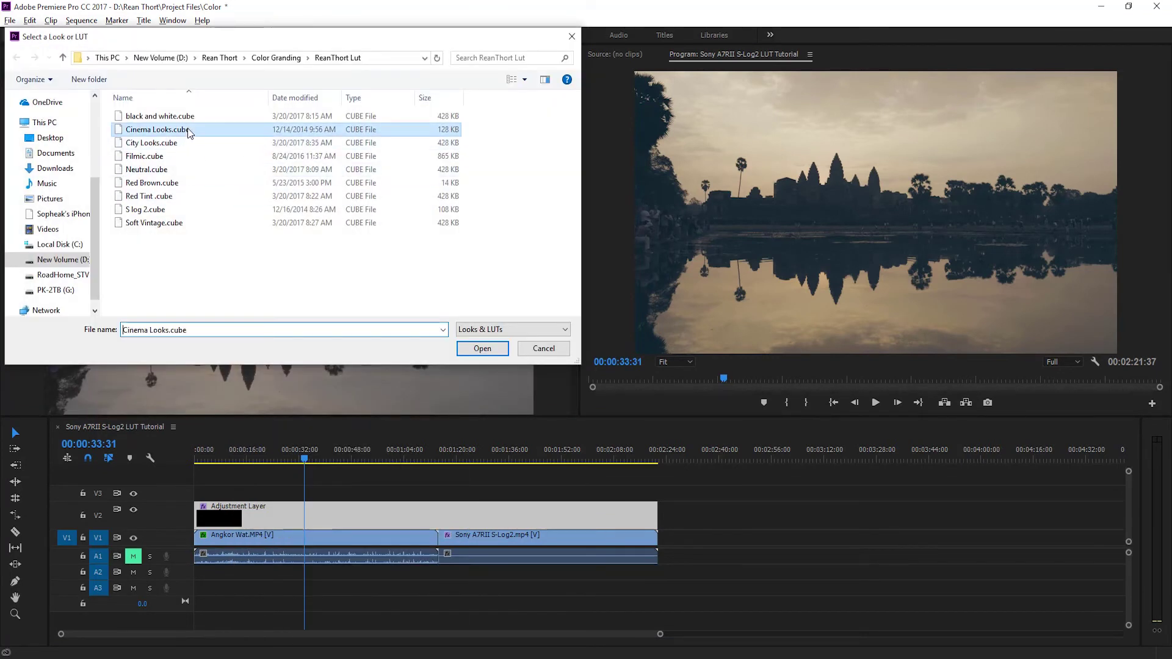
{"action": "left_click", "coordinate": [162, 128]}
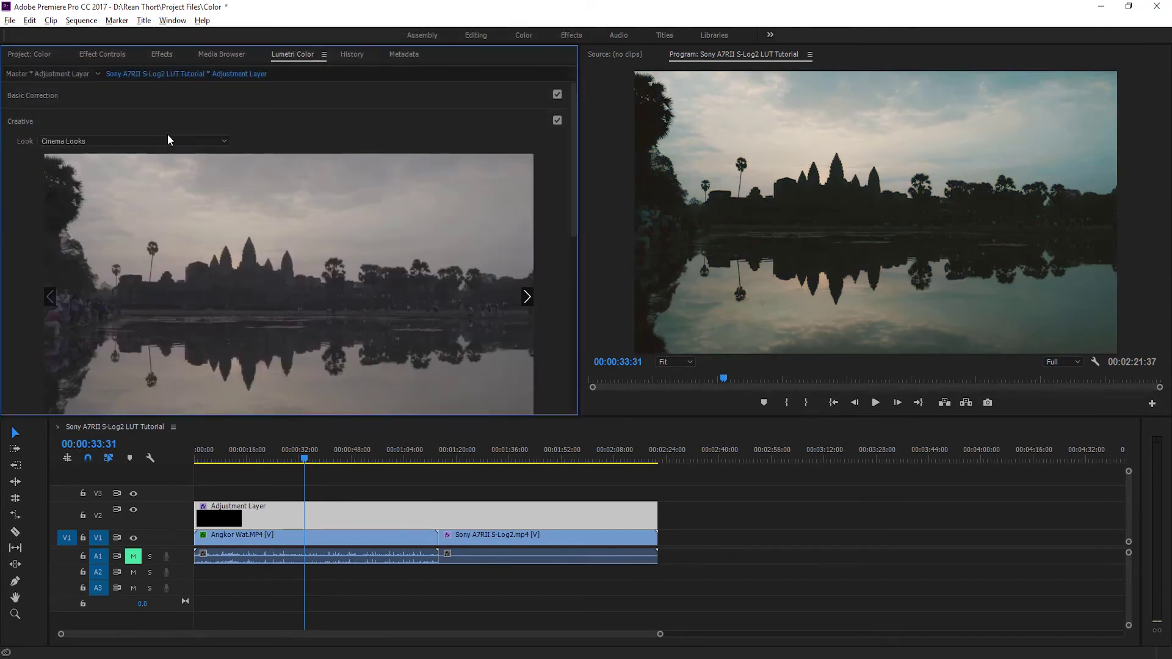
Try the Red Brown and Soft Vintage .cube files in turn as the adjustment layer's Creative look
{"action": "left_click", "coordinate": [221, 141]}
{"action": "left_click", "coordinate": [266, 47]}
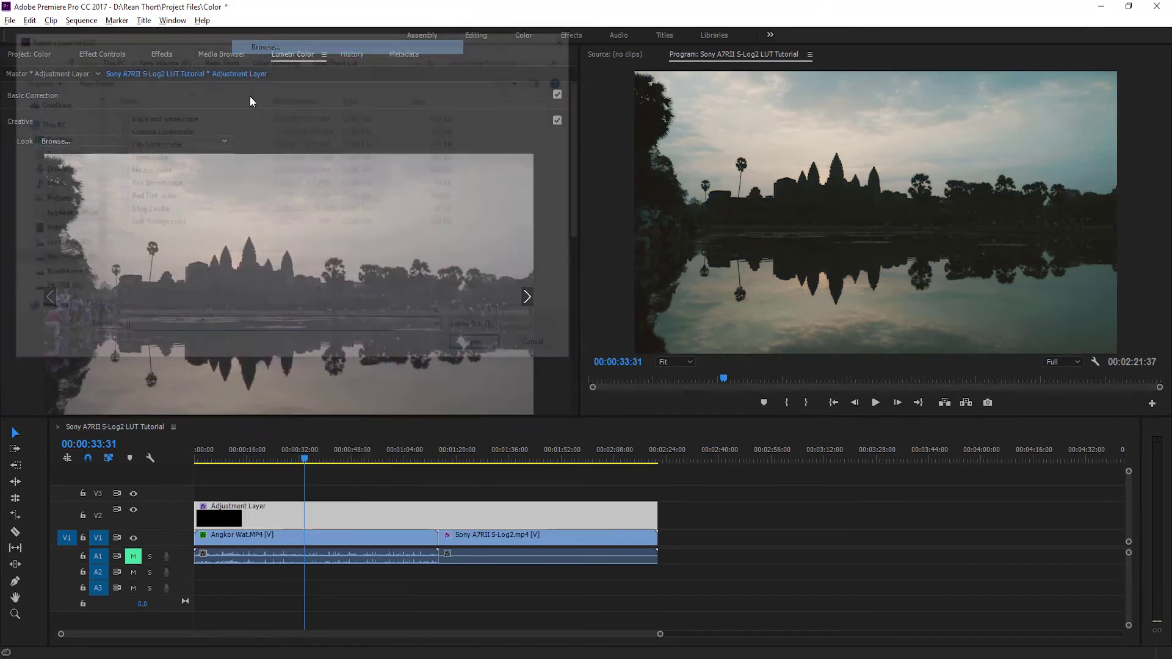
{"action": "double_click", "coordinate": [208, 183]}
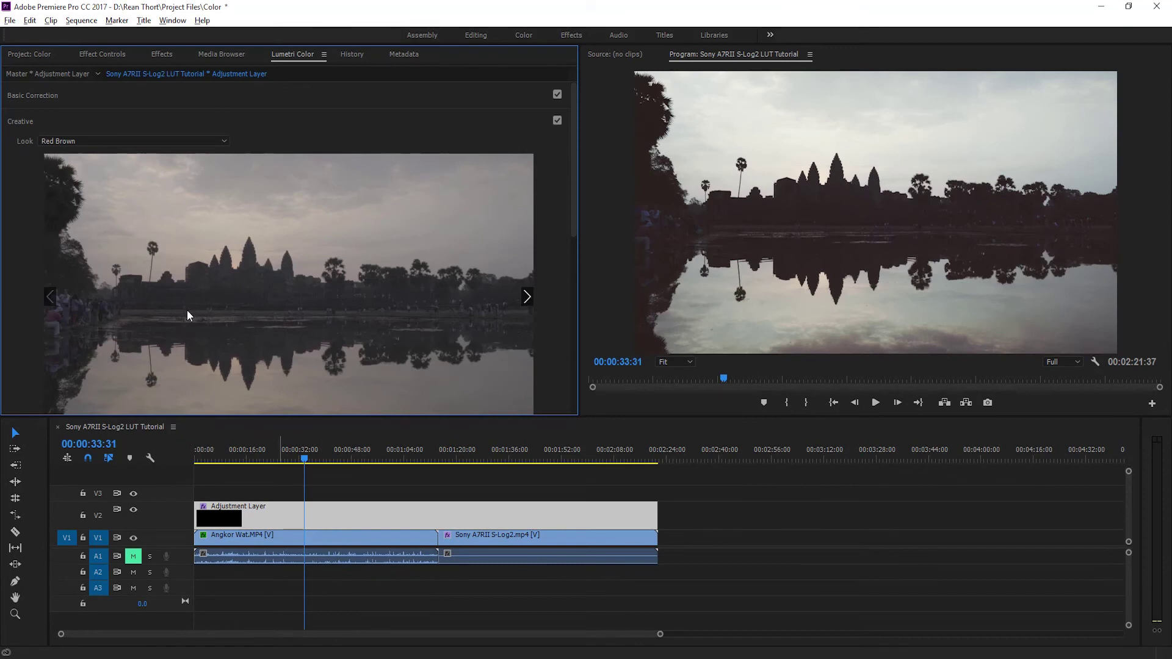
{"action": "left_click", "coordinate": [123, 141]}
{"action": "left_click", "coordinate": [266, 47]}
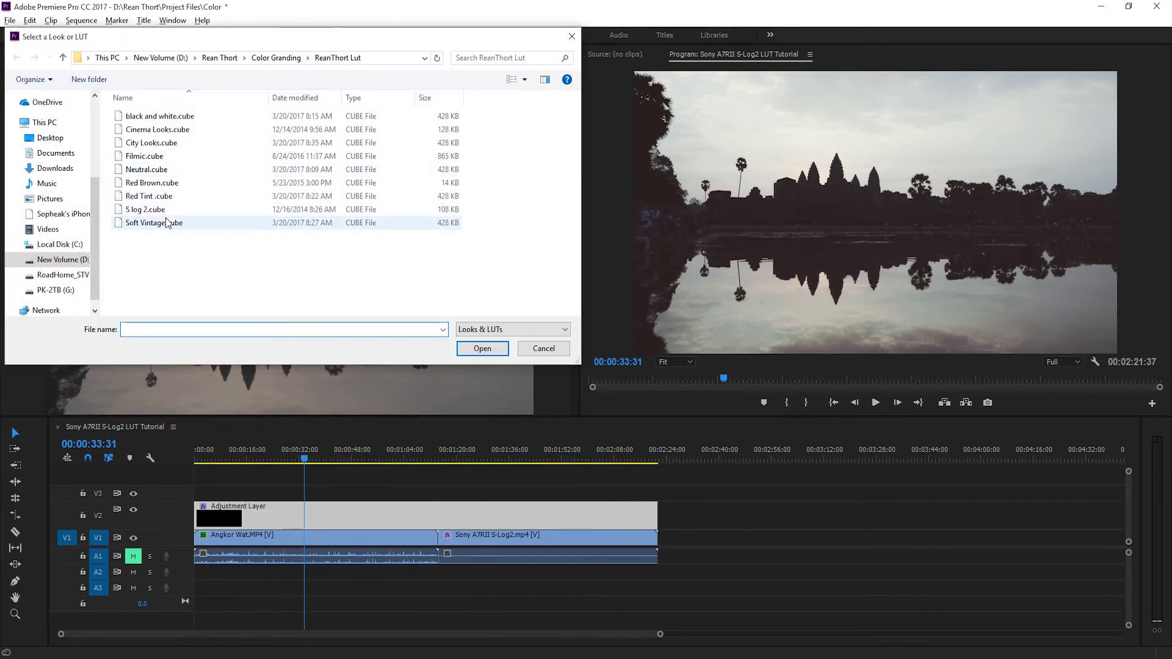
{"action": "double_click", "coordinate": [166, 221]}
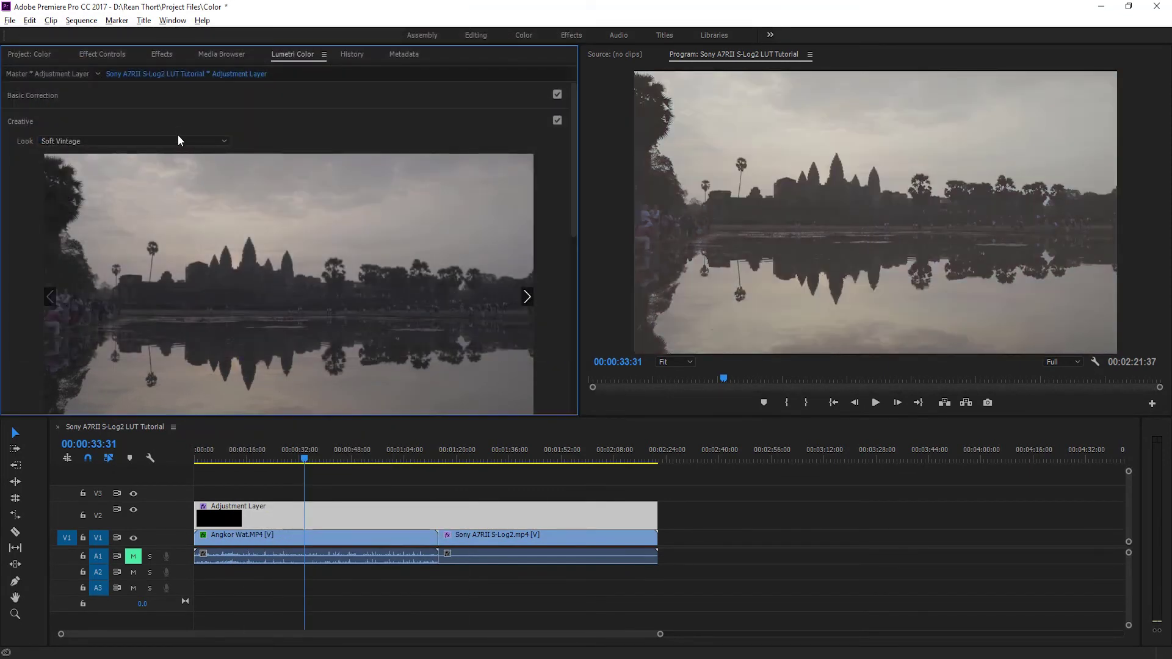
Load Cinema Looks.cube again as the adjustment layer's Creative look in place of Soft Vintage
{"action": "left_click", "coordinate": [214, 142]}
{"action": "left_click", "coordinate": [294, 54]}
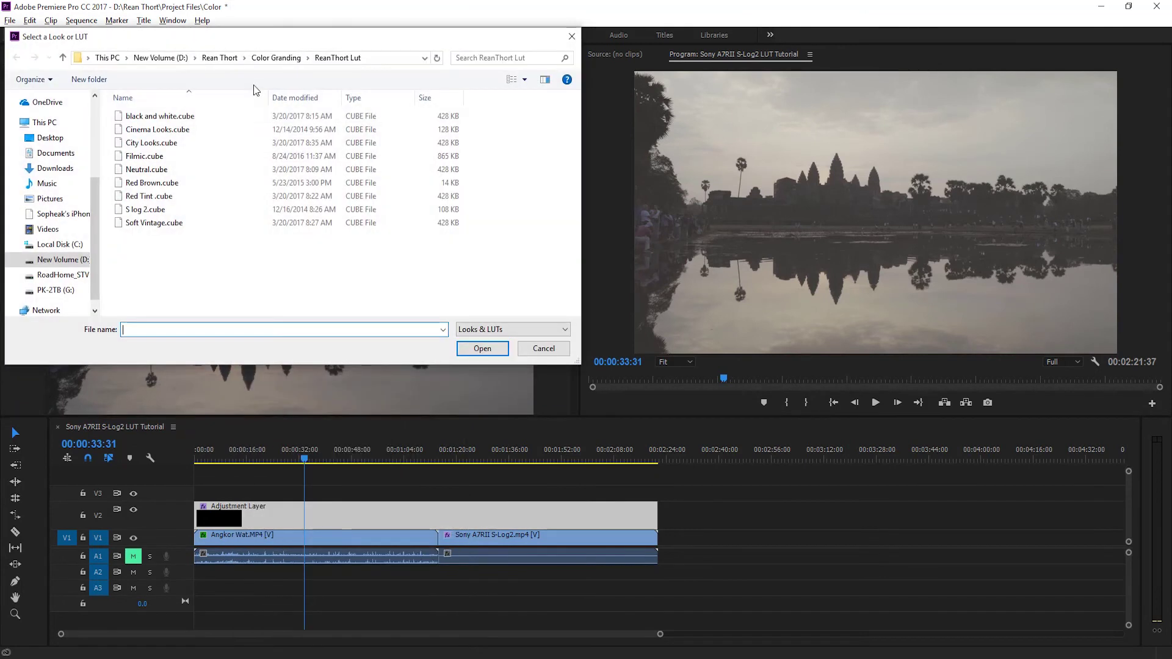
{"action": "double_click", "coordinate": [281, 127]}
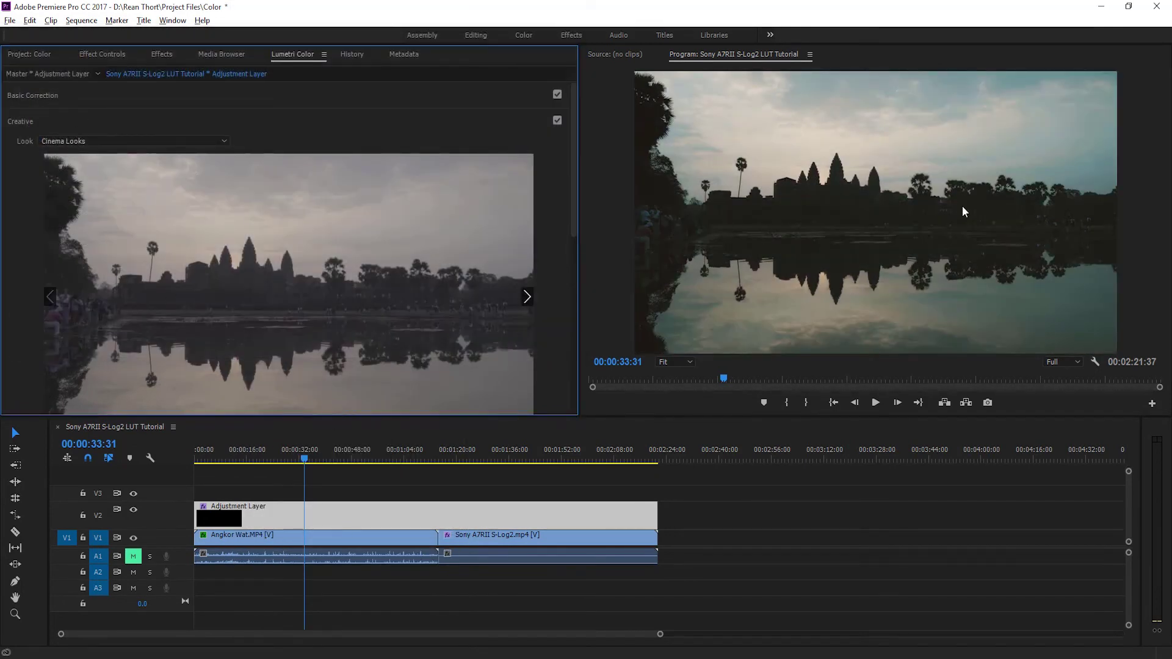
Try Basic Correction on the adjustment layer with Highlights -100, Shadows 97.2, Contrast 69.5, Temperature 77.5 and Tint 2.8
{"action": "left_click", "coordinate": [320, 544]}
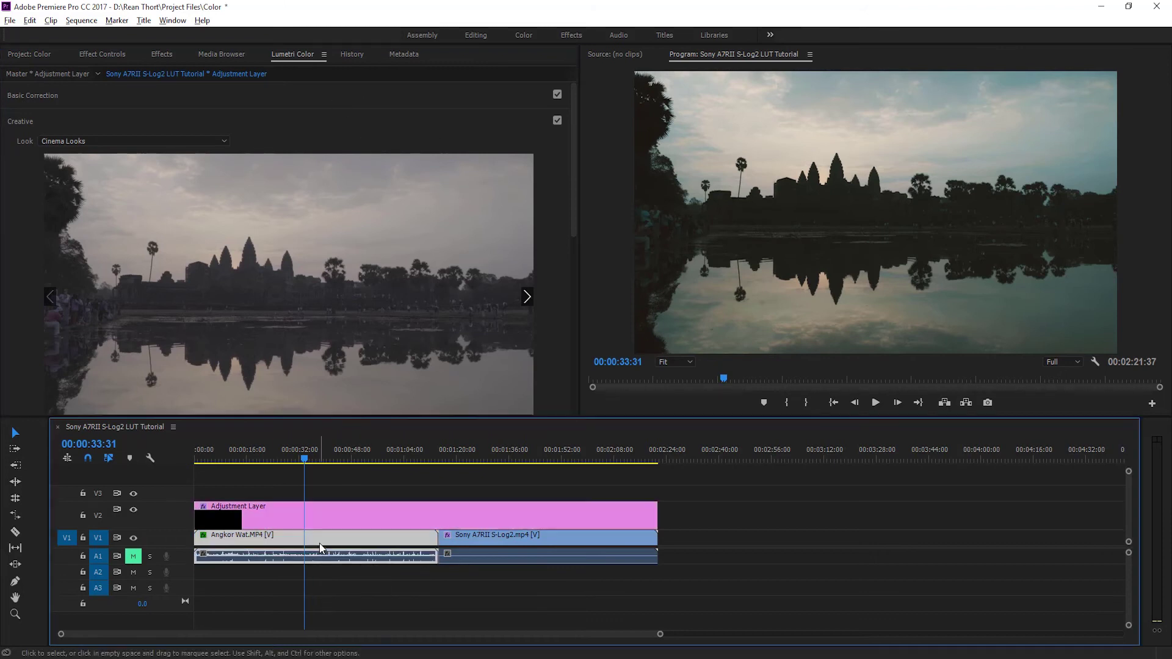
{"action": "left_click", "coordinate": [400, 95]}
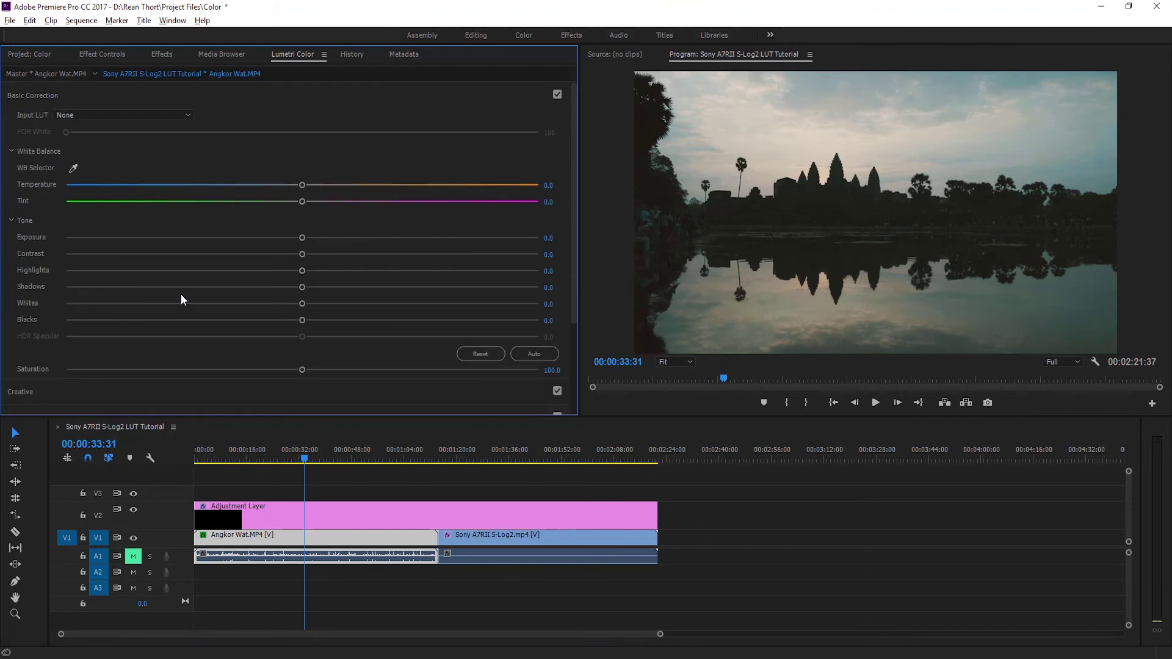
{"action": "left_click", "coordinate": [291, 512]}
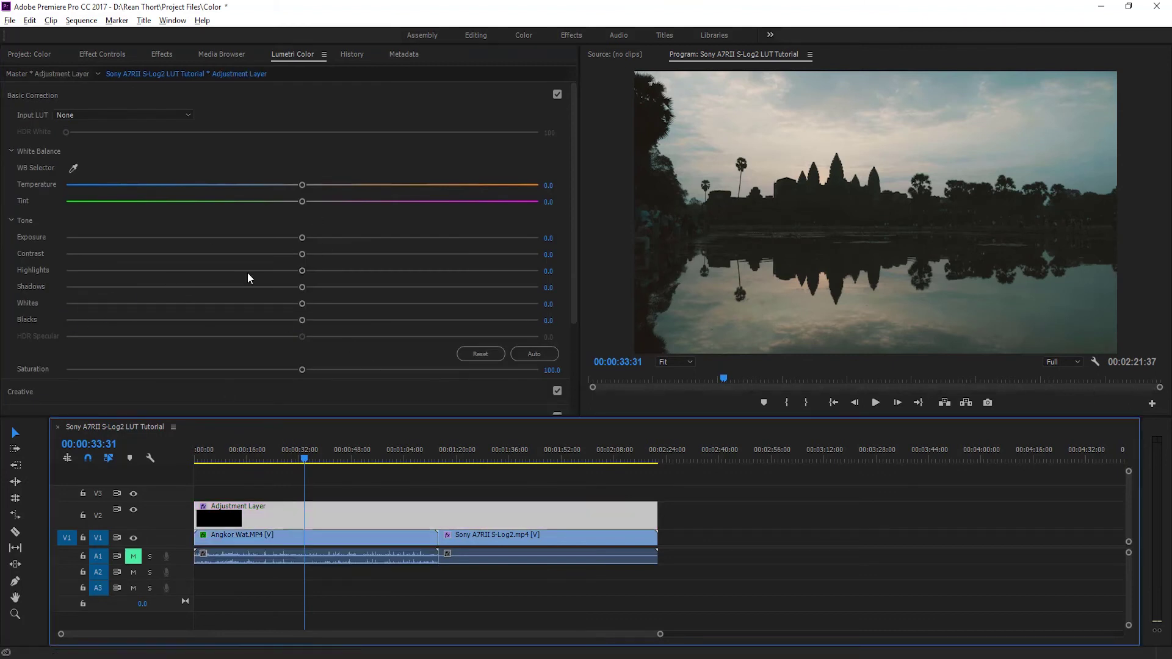
{"action": "left_click_drag", "start_coordinate": [308, 267], "coordinate": [64, 277]}
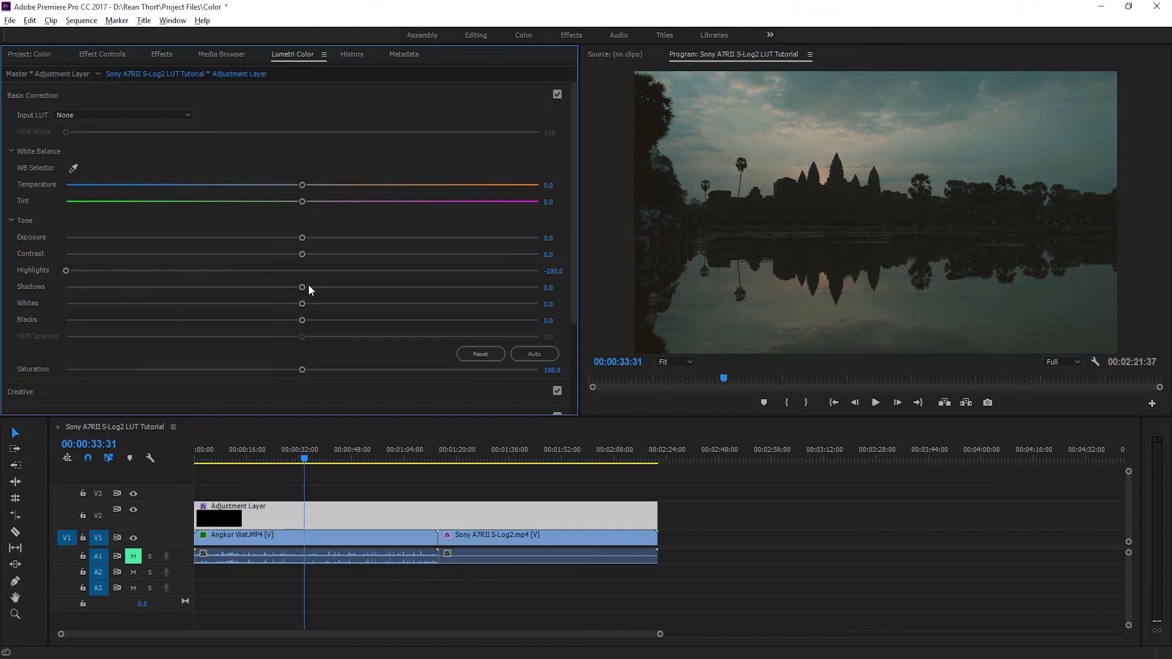
{"action": "left_click_drag", "start_coordinate": [309, 287], "coordinate": [532, 287]}
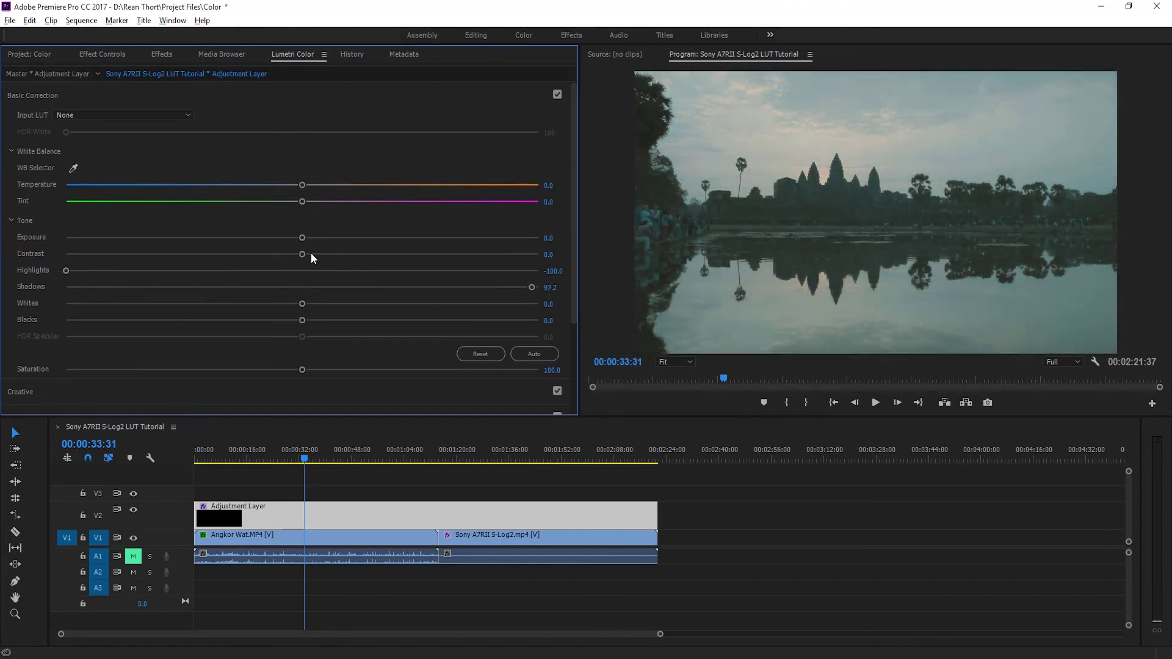
{"action": "left_click_drag", "start_coordinate": [359, 257], "coordinate": [467, 257]}
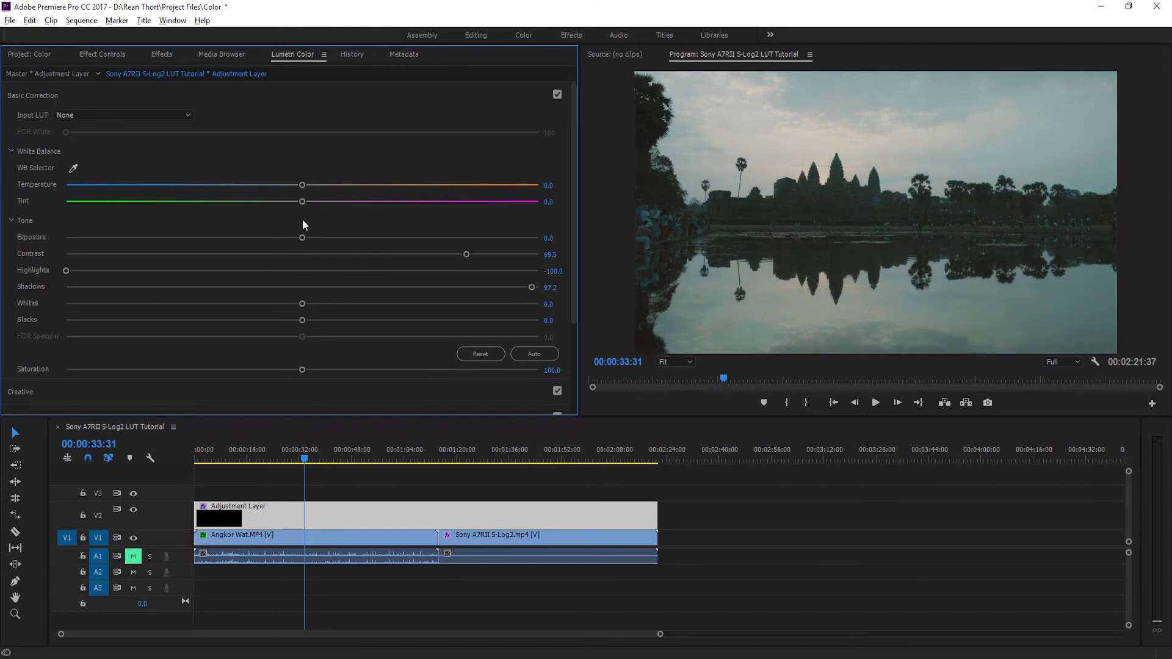
{"action": "mouse_move", "coordinate": [302, 237]}
{"action": "left_mouse_down"}
{"action": "mouse_move", "coordinate": [276, 243]}
{"action": "mouse_move", "coordinate": [304, 235]}
{"action": "left_mouse_up"}
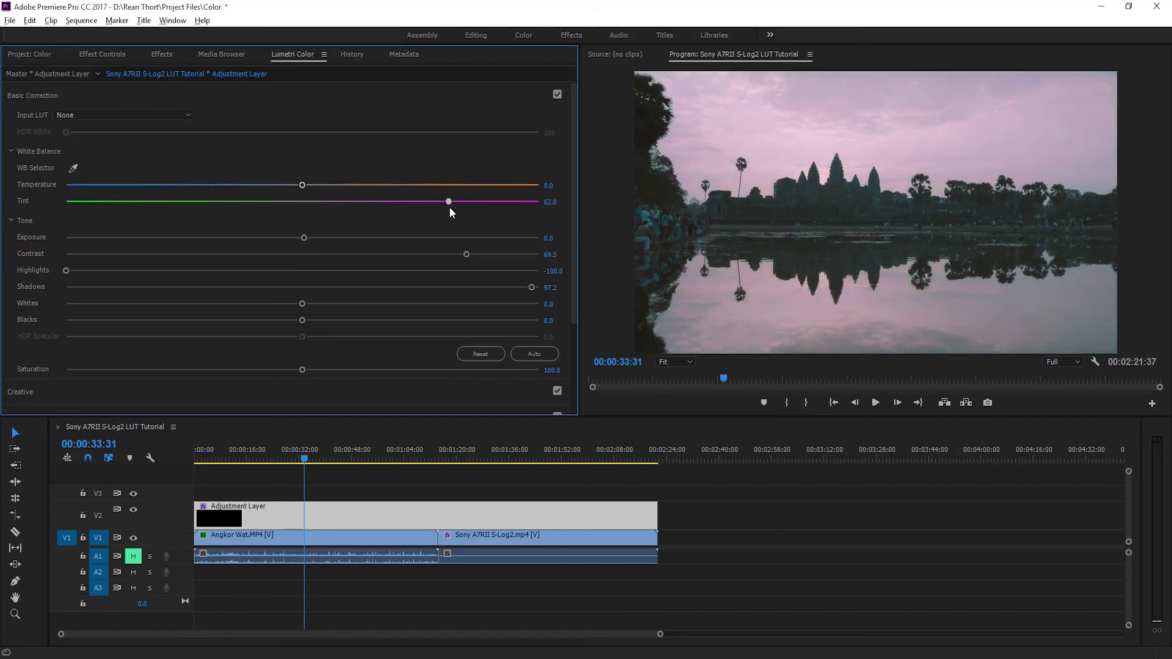
{"action": "left_click_drag", "start_coordinate": [398, 201], "coordinate": [473, 189]}
Play the graded Angkor Wat footage and view the S-Log2 butterfly footage at 00:01:18:49
{"action": "key", "text": "space"}
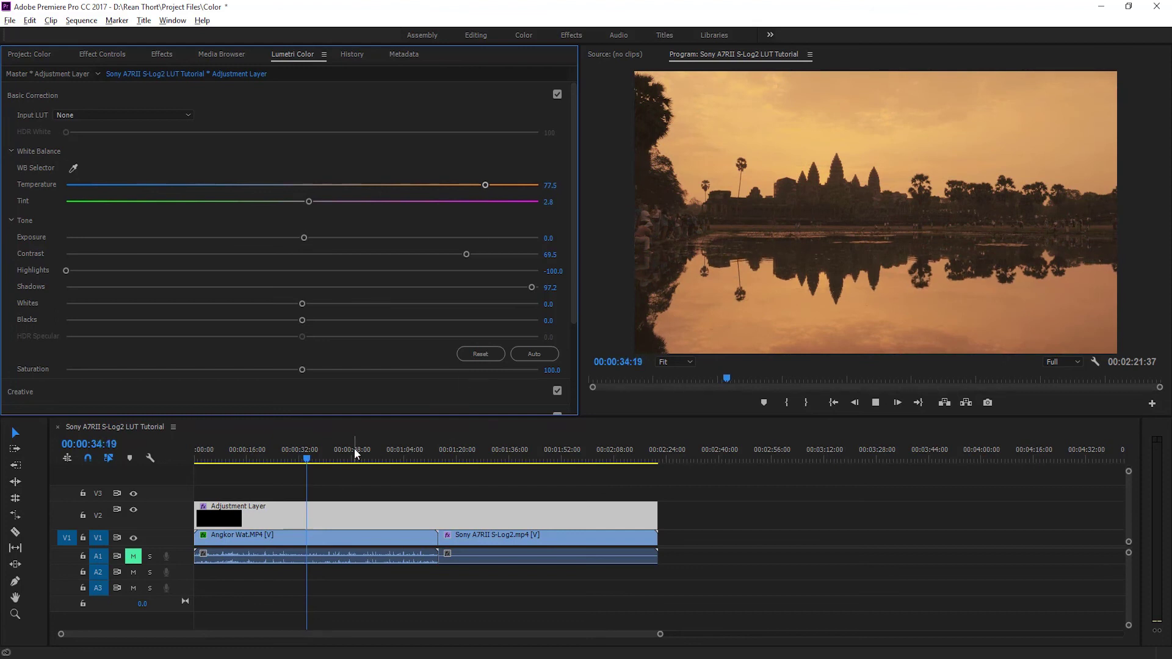
{"action": "left_click", "coordinate": [451, 449]}
{"action": "key", "text": "space"}
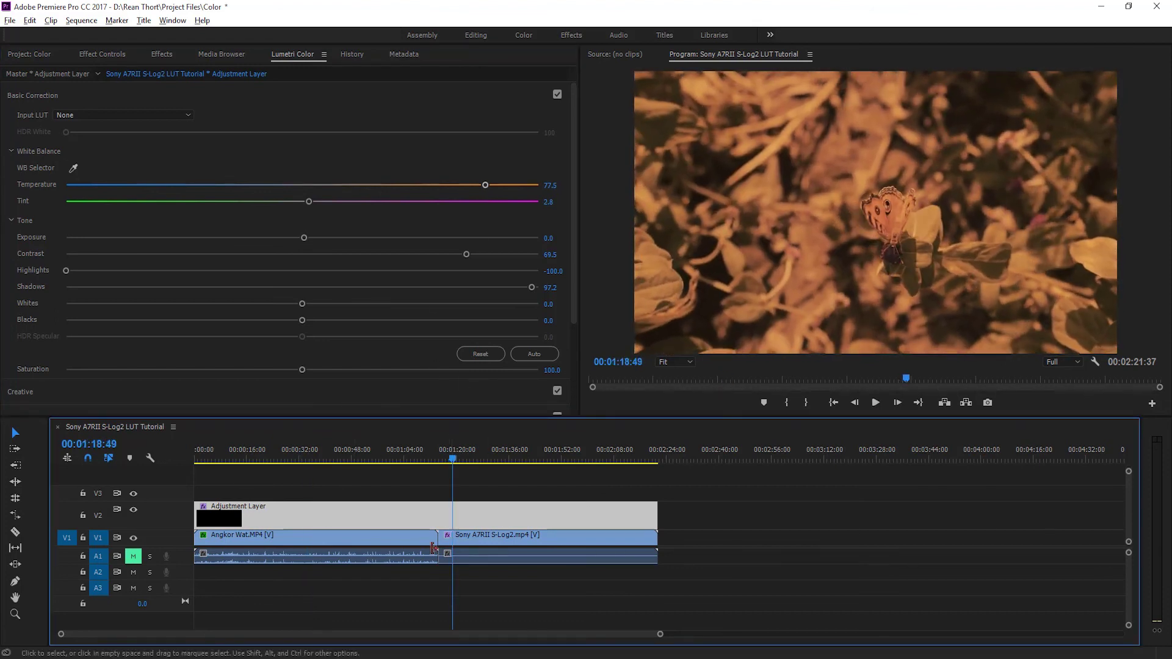
Reset the adjustment layer's tone and set Temperature -4.7, Tint -2.6, Shadows 69.3, Contrast 45.2, Highlights -59.7 and Exposure 0.9
{"action": "left_click", "coordinate": [480, 355]}
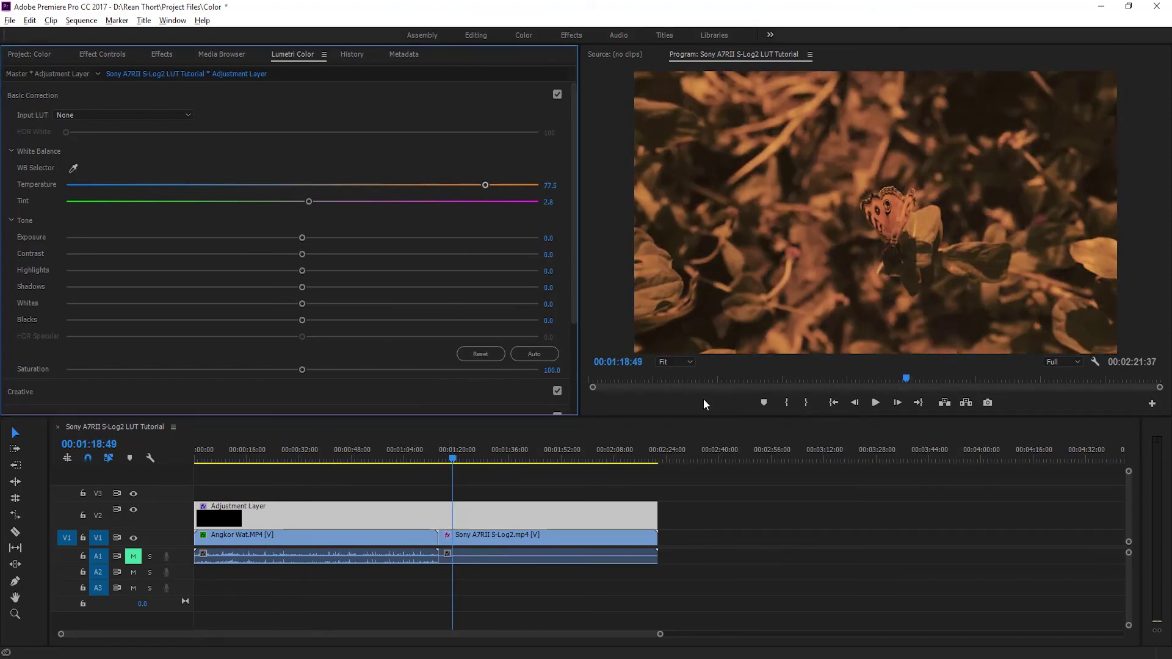
{"action": "left_click", "coordinate": [306, 185]}
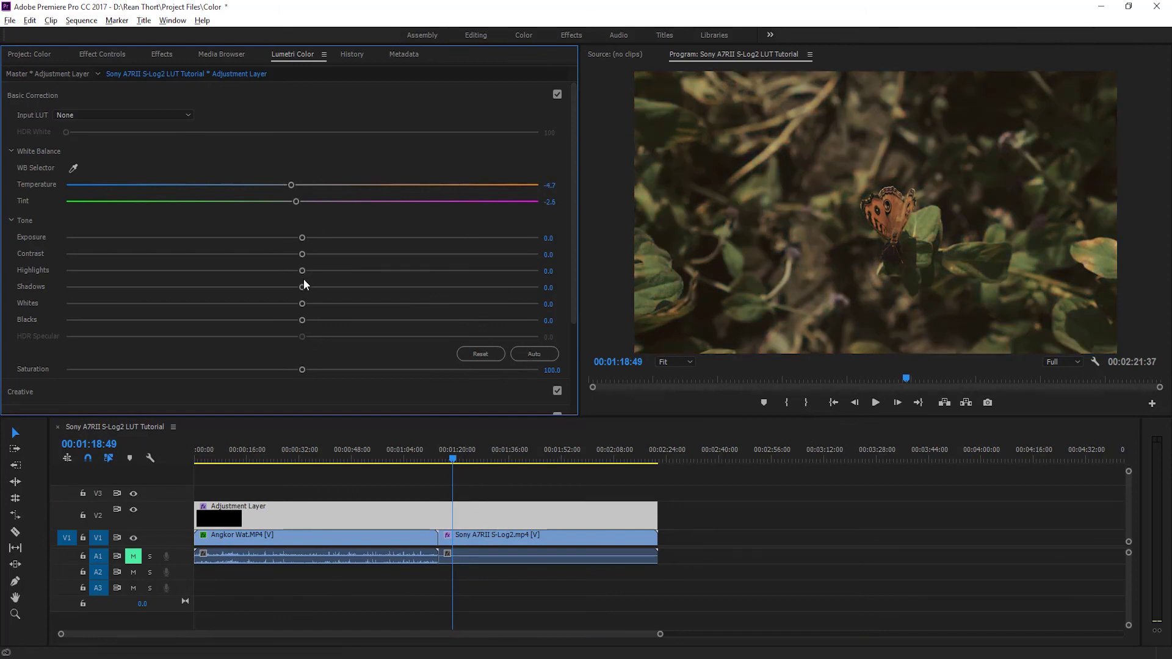
{"action": "left_click_drag", "start_coordinate": [301, 287], "coordinate": [466, 287]}
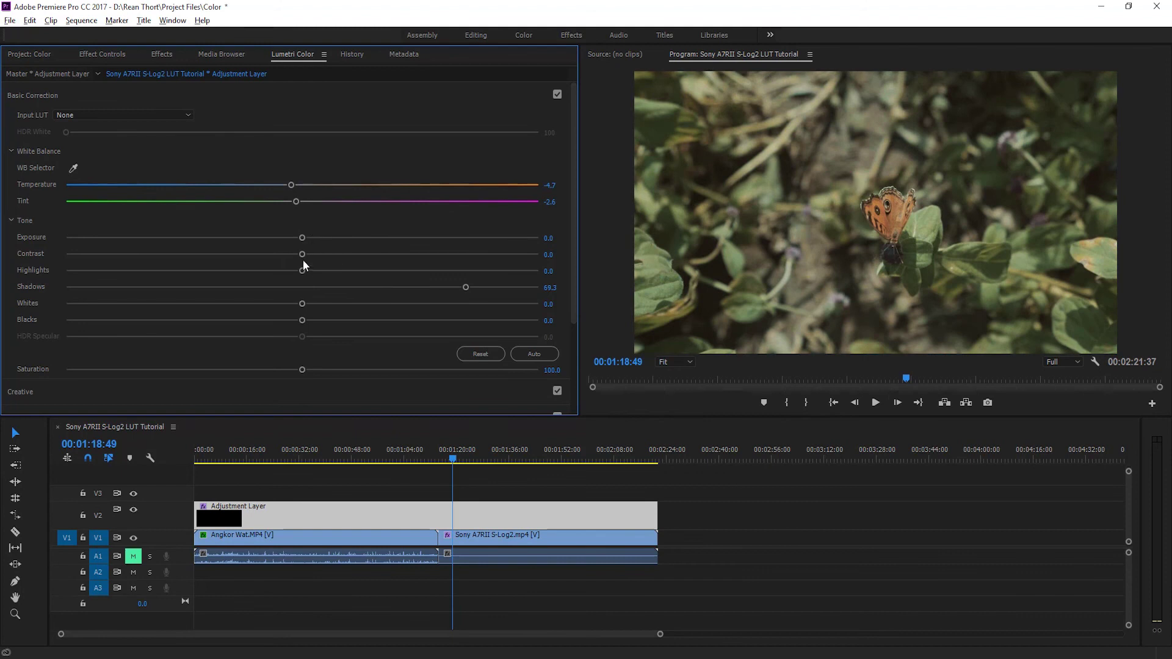
{"action": "left_click_drag", "start_coordinate": [304, 254], "coordinate": [409, 254]}
{"action": "left_click_drag", "start_coordinate": [309, 270], "coordinate": [161, 271]}
{"action": "left_click_drag", "start_coordinate": [307, 238], "coordinate": [343, 238]}
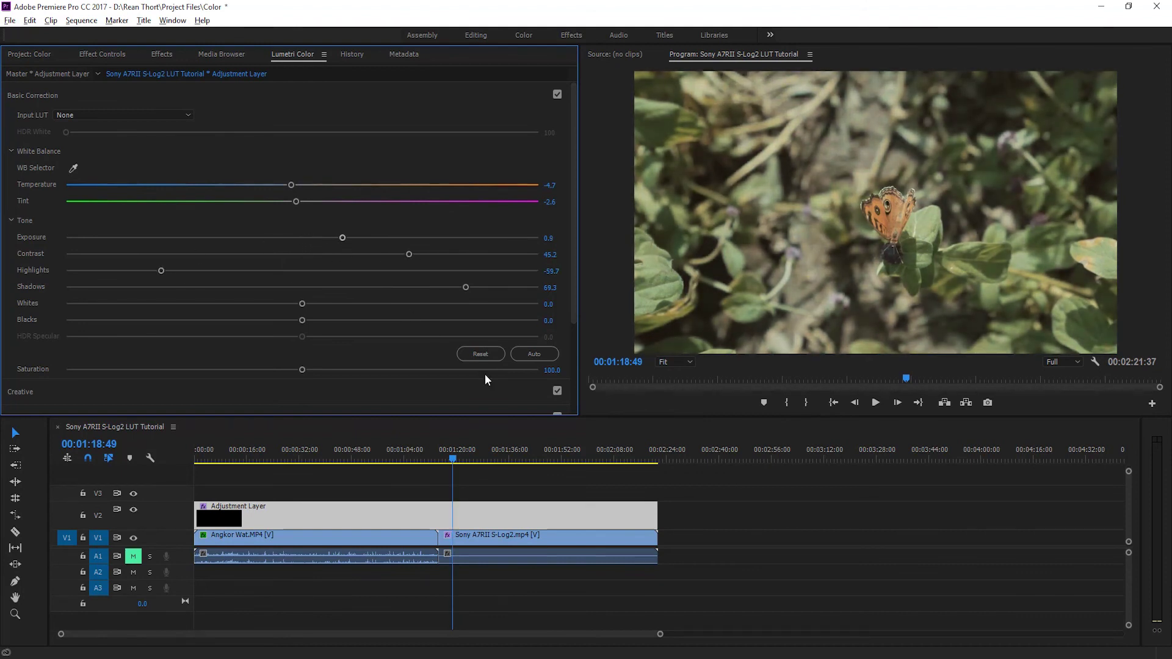
Add a dark vignette to the adjustment layer with Amount -3.0
{"action": "scroll", "coordinate": [572, 298], "scroll_direction": "down", "scroll_amount": 3}
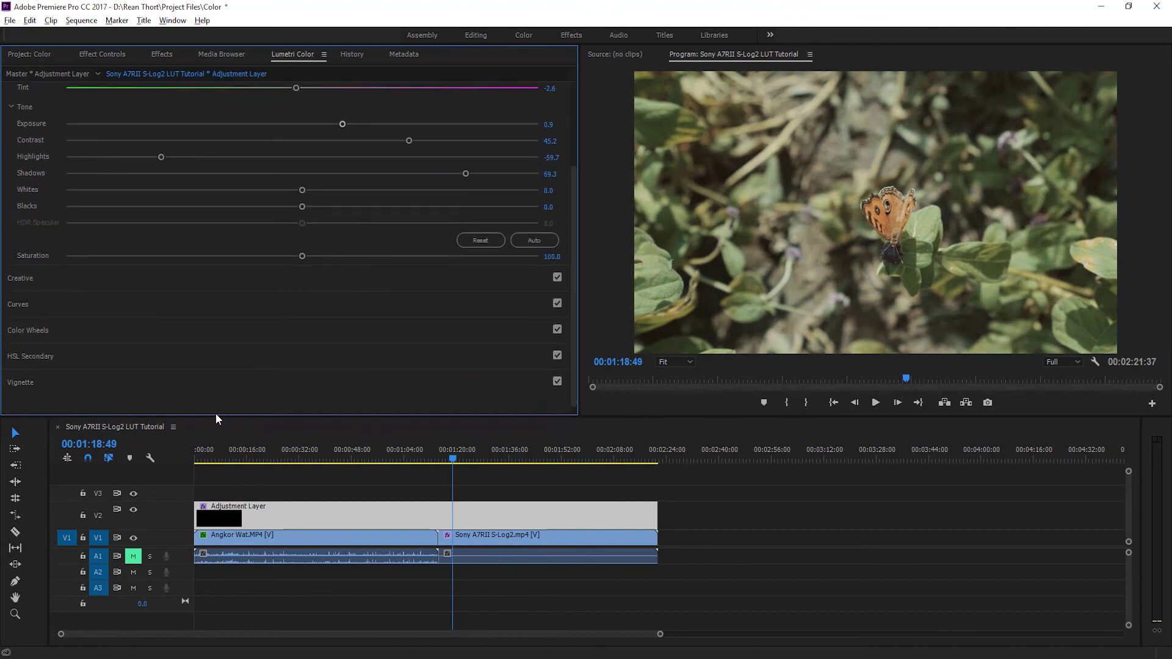
{"action": "left_click", "coordinate": [119, 384]}
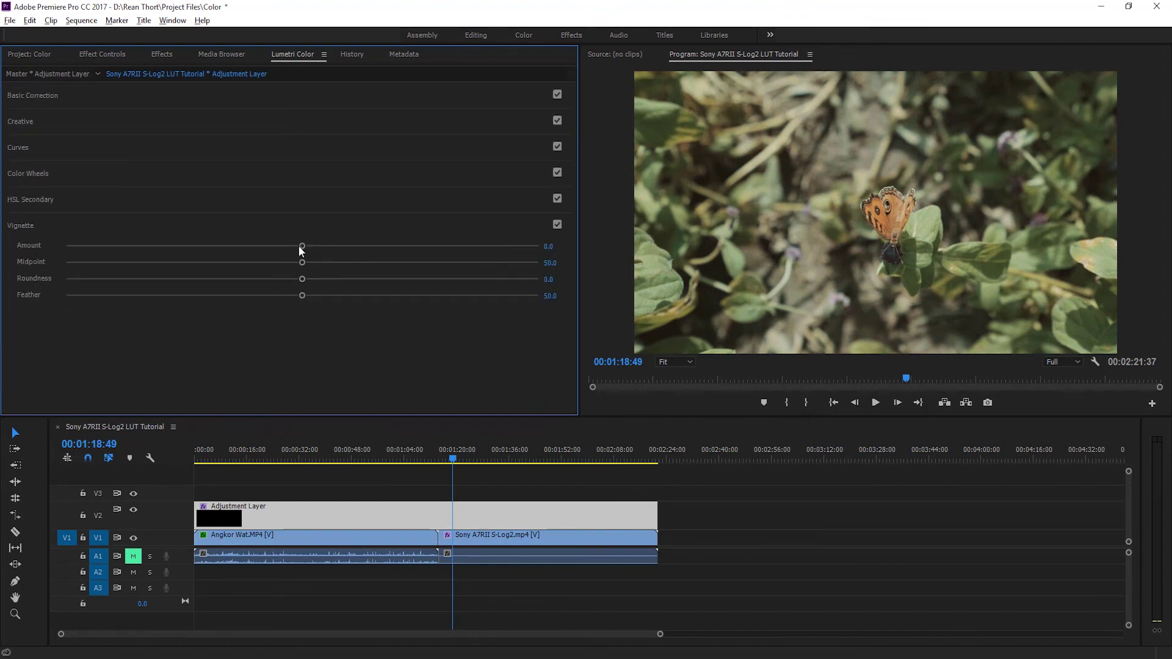
{"action": "left_click_drag", "start_coordinate": [301, 246], "coordinate": [64, 243]}
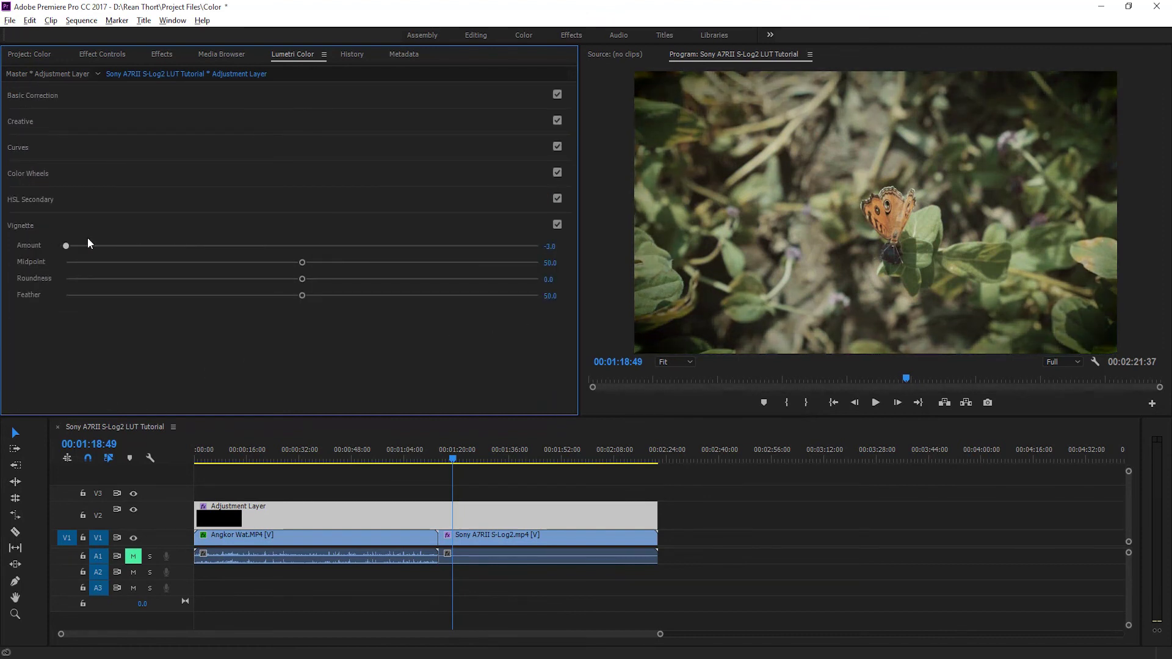
Compare the butterfly footage with and without the vignette by switching the effect off and on repeatedly, leaving it enabled
{"action": "left_click", "coordinate": [558, 225]}
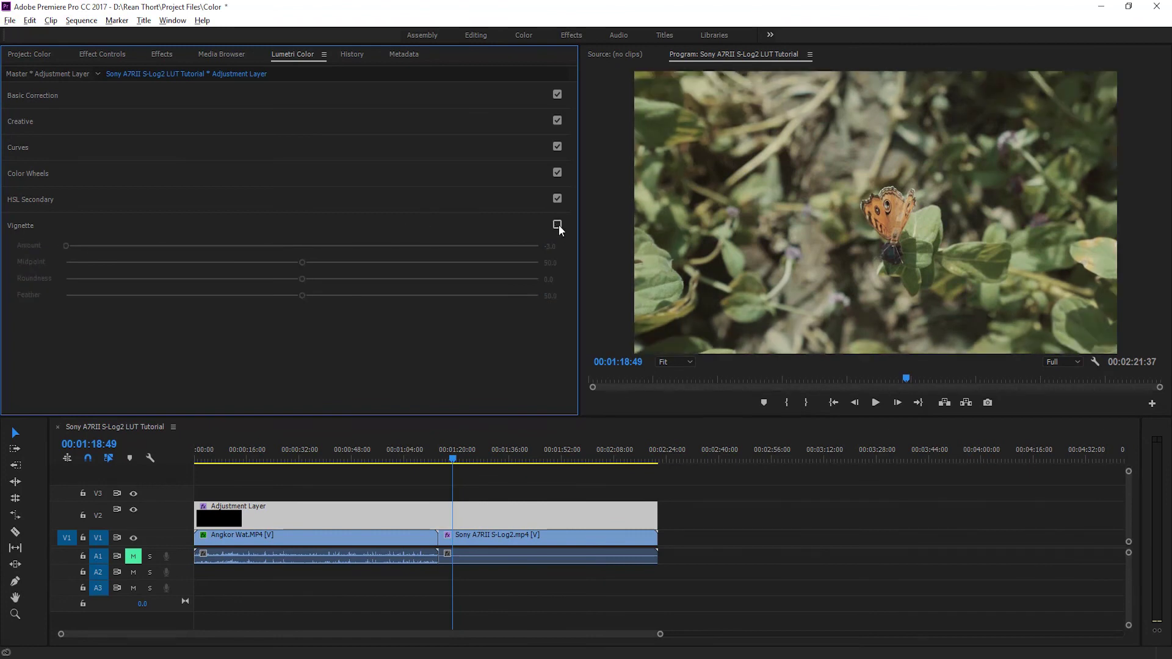
{"action": "left_click", "coordinate": [559, 224]}
{"action": "left_click", "coordinate": [559, 225]}
{"action": "left_click", "coordinate": [559, 225]}
{"action": "left_click", "coordinate": [559, 225]}
{"action": "left_click", "coordinate": [559, 224]}
{"action": "left_click", "coordinate": [558, 225]}
{"action": "left_click", "coordinate": [559, 225]}
{"action": "left_click", "coordinate": [559, 225]}
{"action": "left_click", "coordinate": [559, 224]}
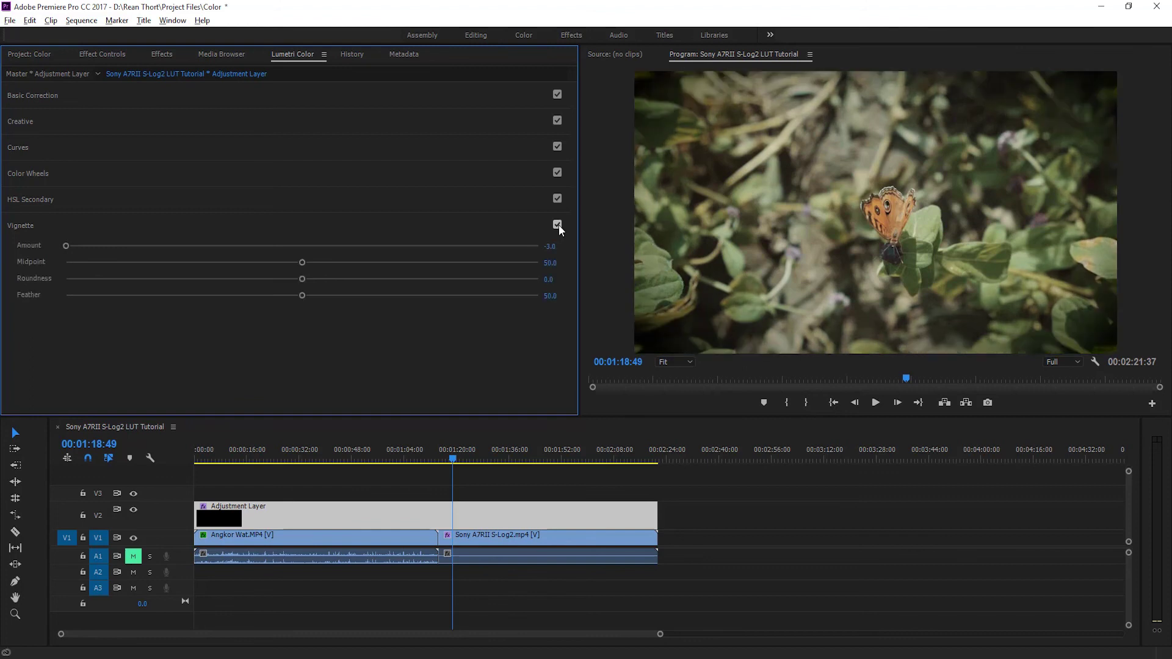
{"action": "left_click", "coordinate": [559, 225]}
{"action": "left_click", "coordinate": [559, 224]}
{"action": "left_click", "coordinate": [559, 224]}
{"action": "left_click", "coordinate": [558, 224]}
{"action": "left_click", "coordinate": [558, 225]}
{"action": "left_click", "coordinate": [559, 224]}
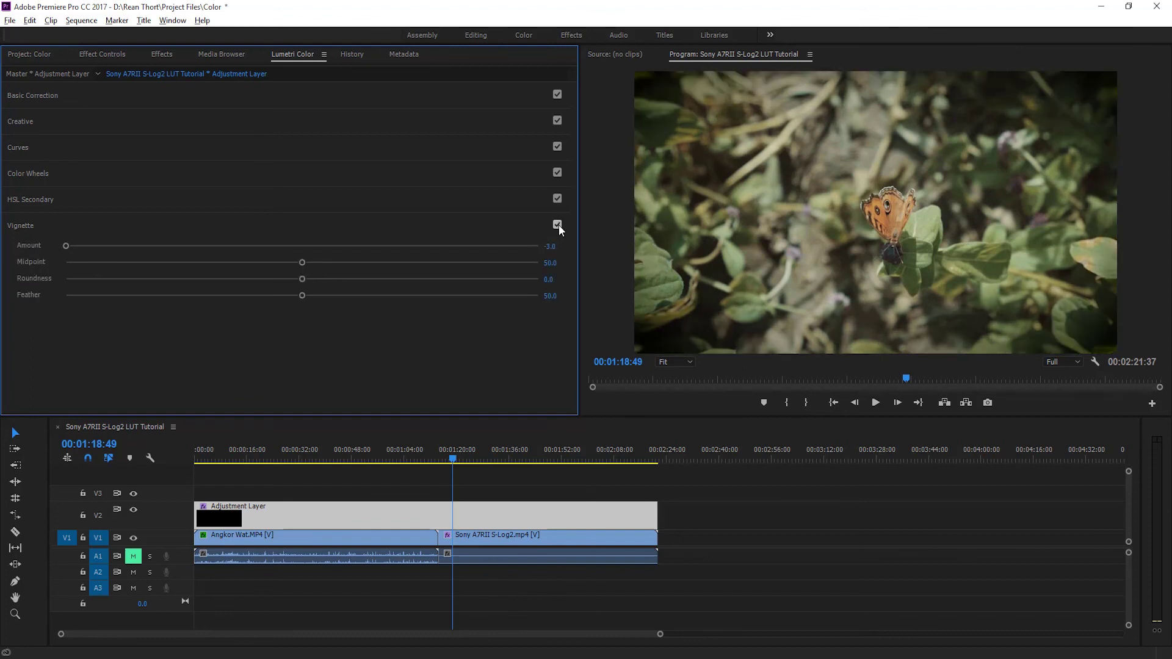